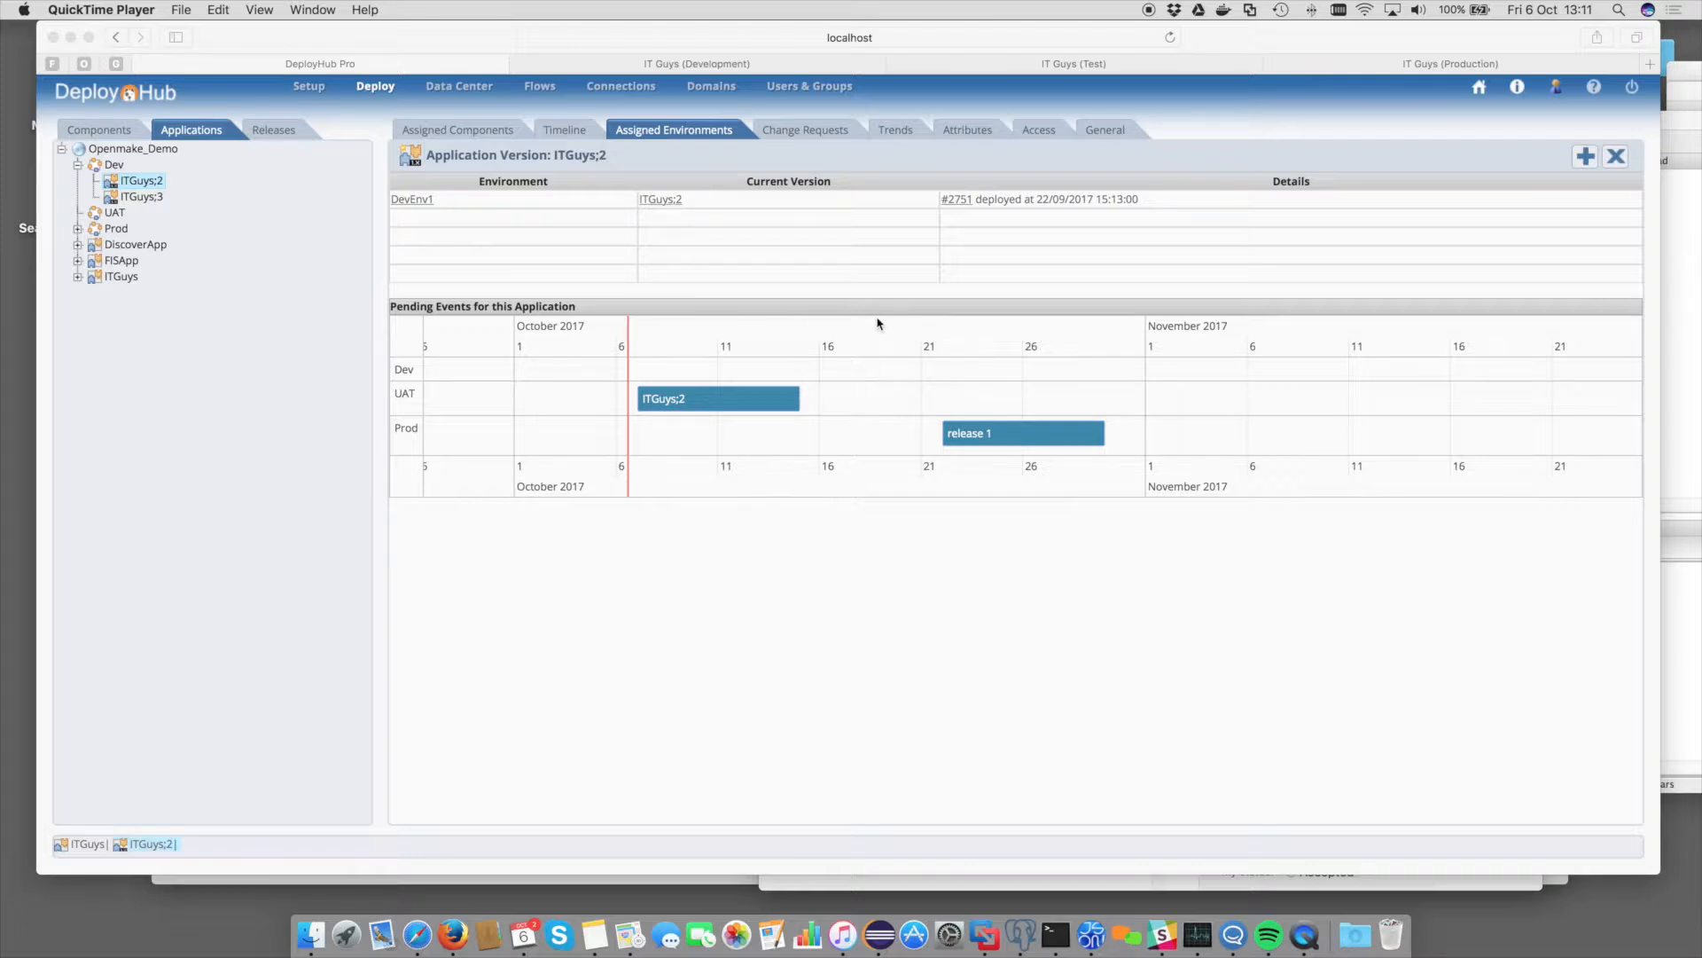
- Compare the IT Guys site's version and table columns across its Development, Test and Production pages
{"action": "left_click", "coordinate": [723, 74]}
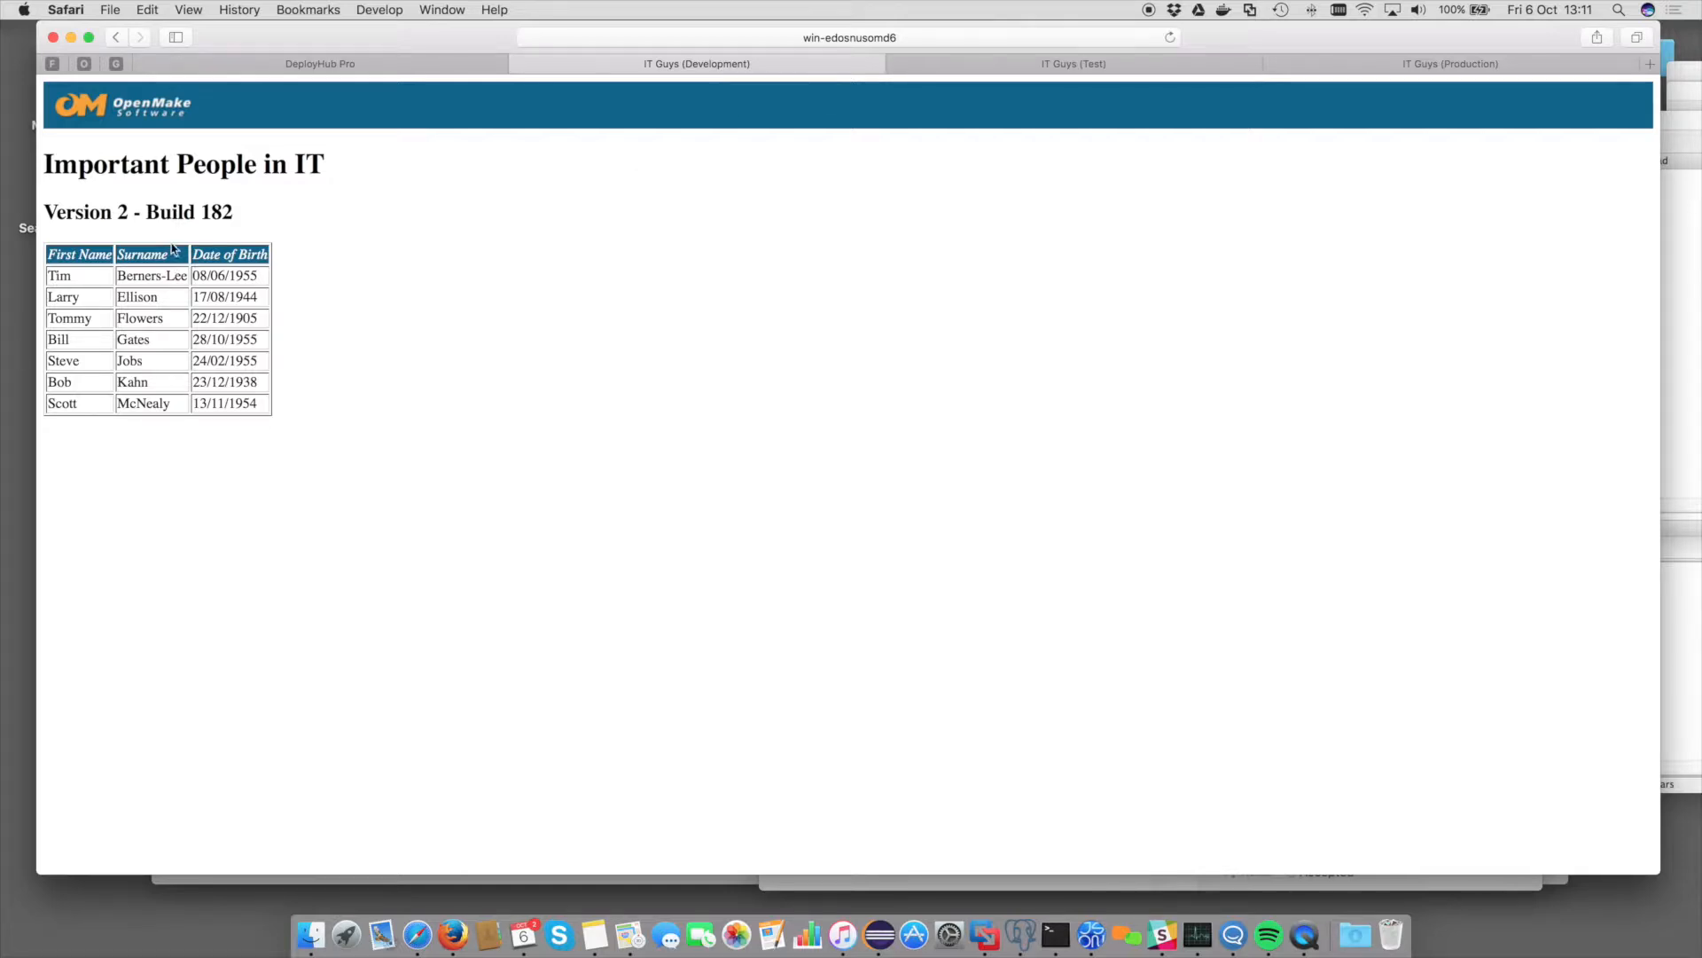
{"action": "left_click", "coordinate": [1057, 64]}
{"action": "left_click", "coordinate": [1399, 67]}
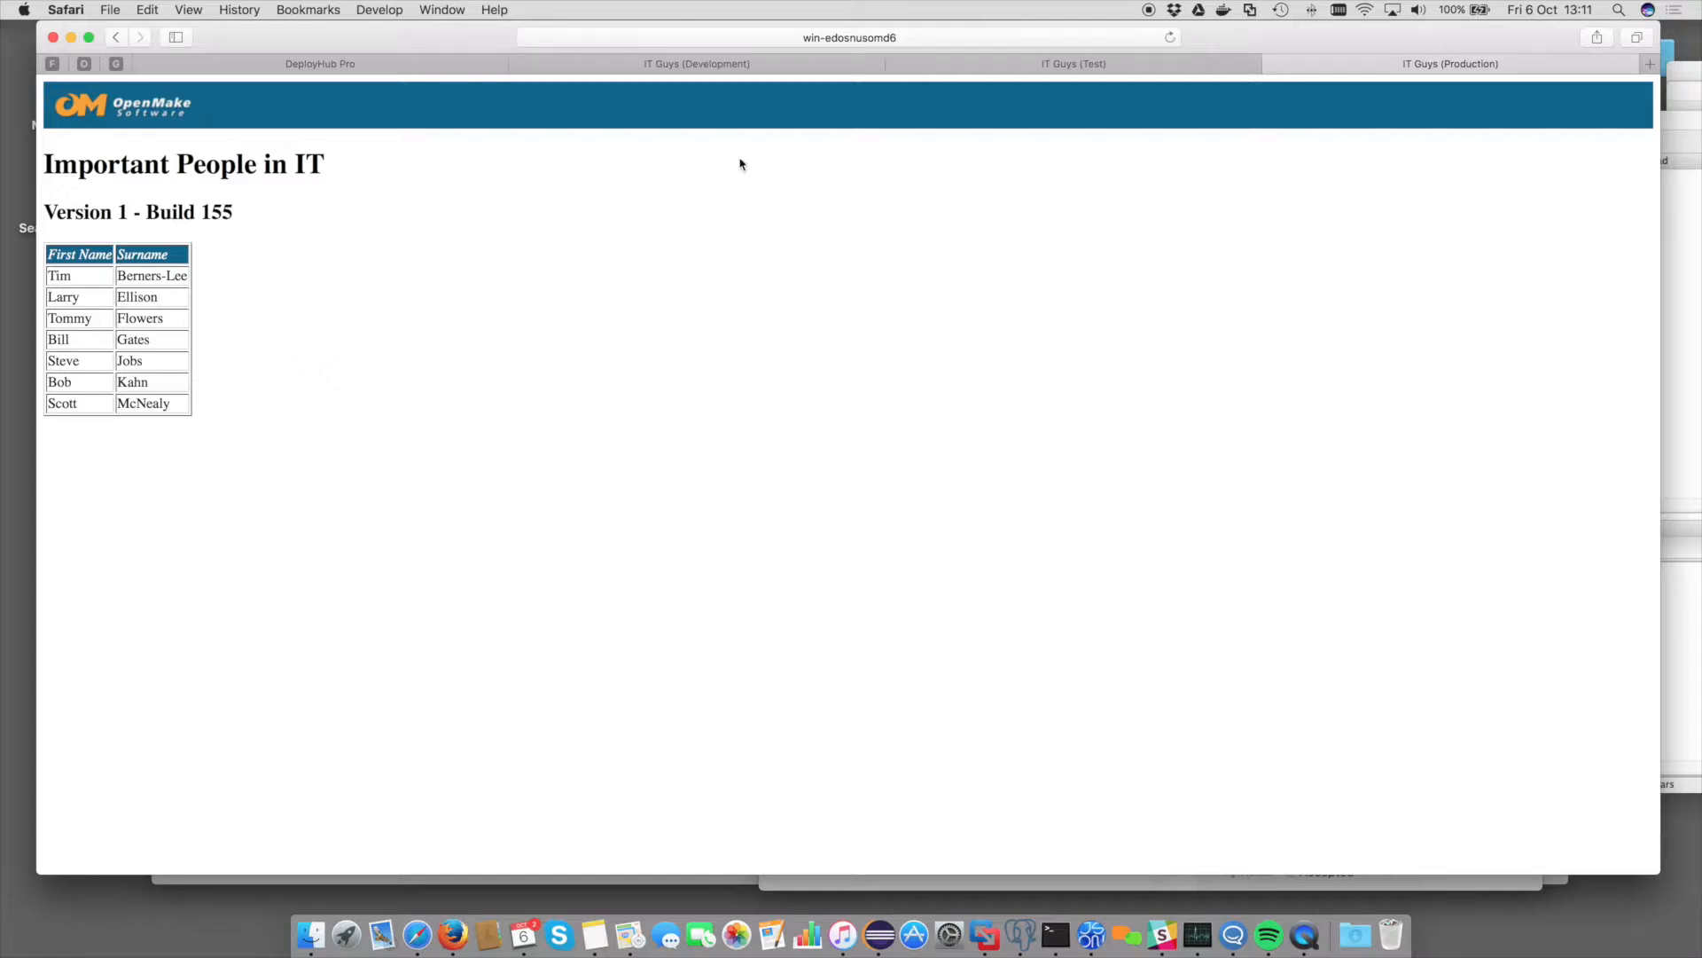
{"action": "left_click", "coordinate": [1112, 65]}
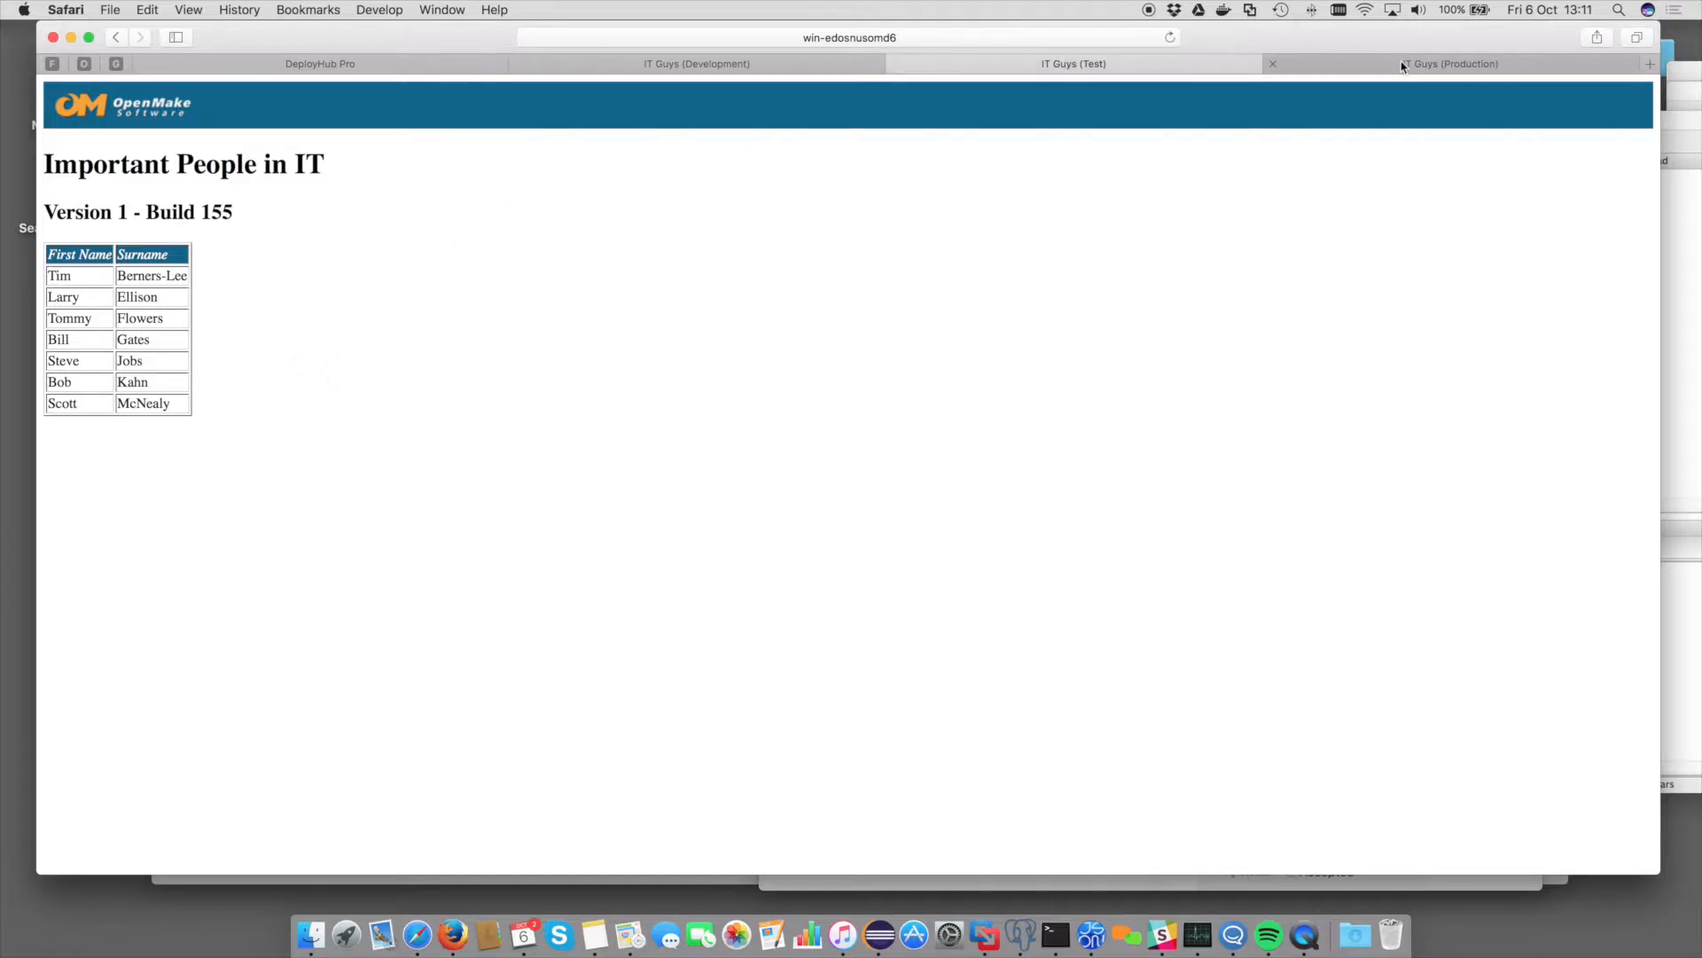
{"action": "left_click", "coordinate": [657, 66]}
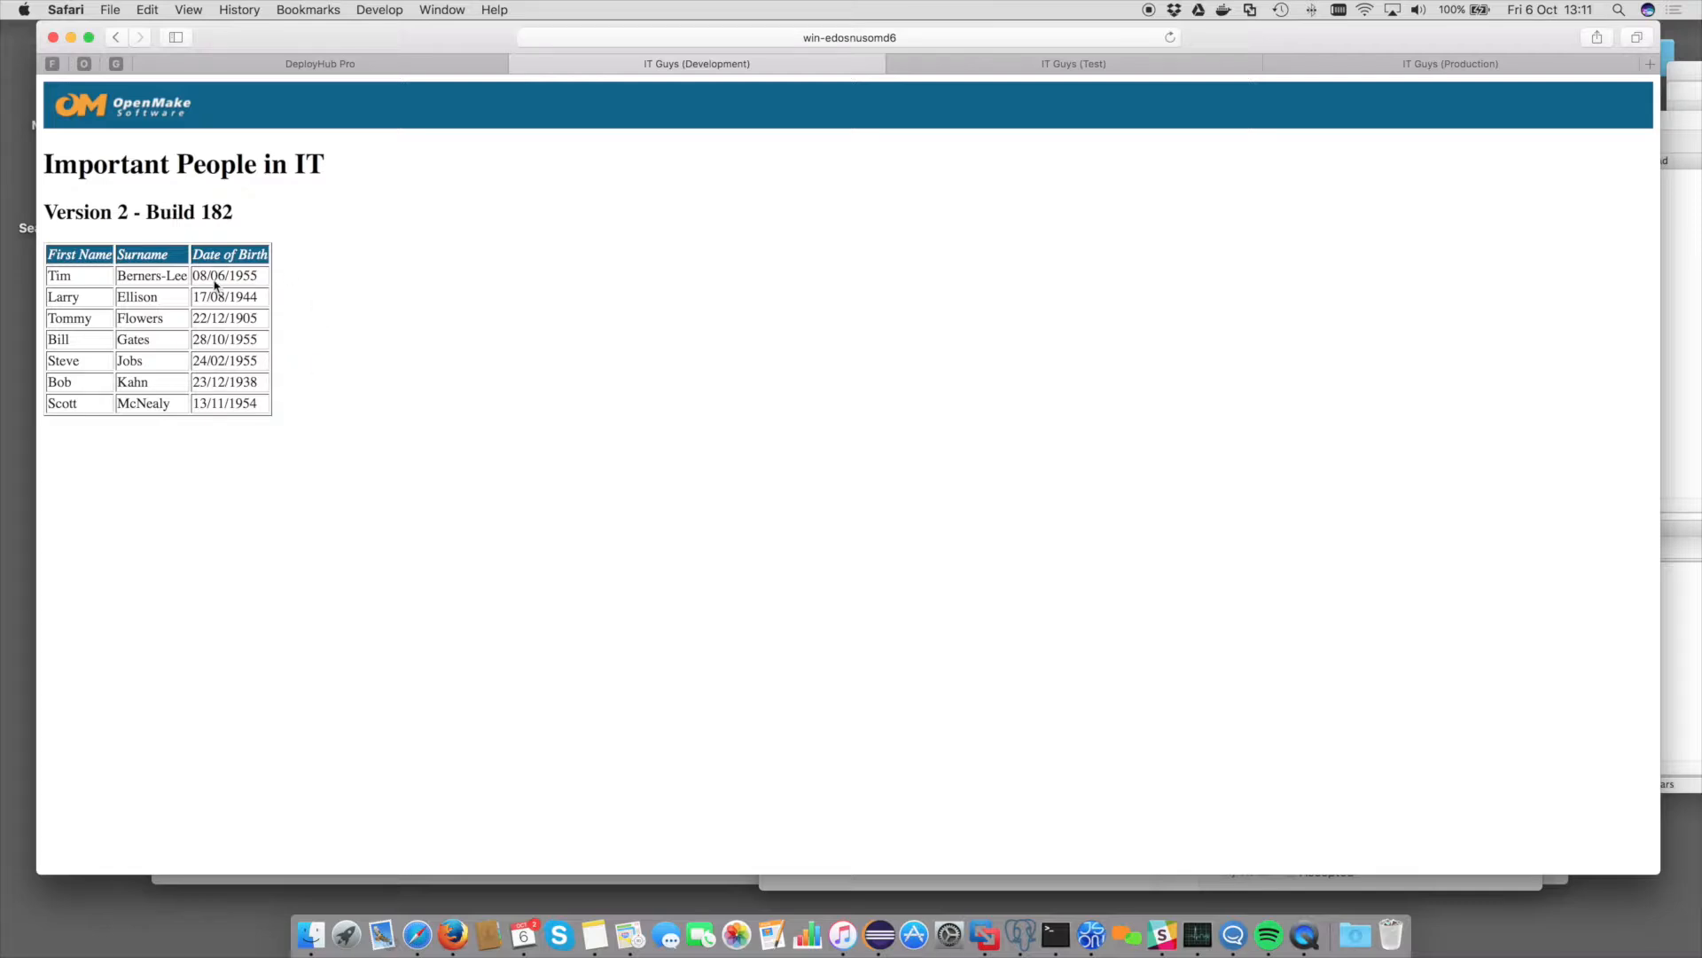
- Return to DeployHub Pro and move application version ITGuys;2 from Dev to the UAT domain, leaving the notes empty
{"action": "left_click", "coordinate": [364, 68]}
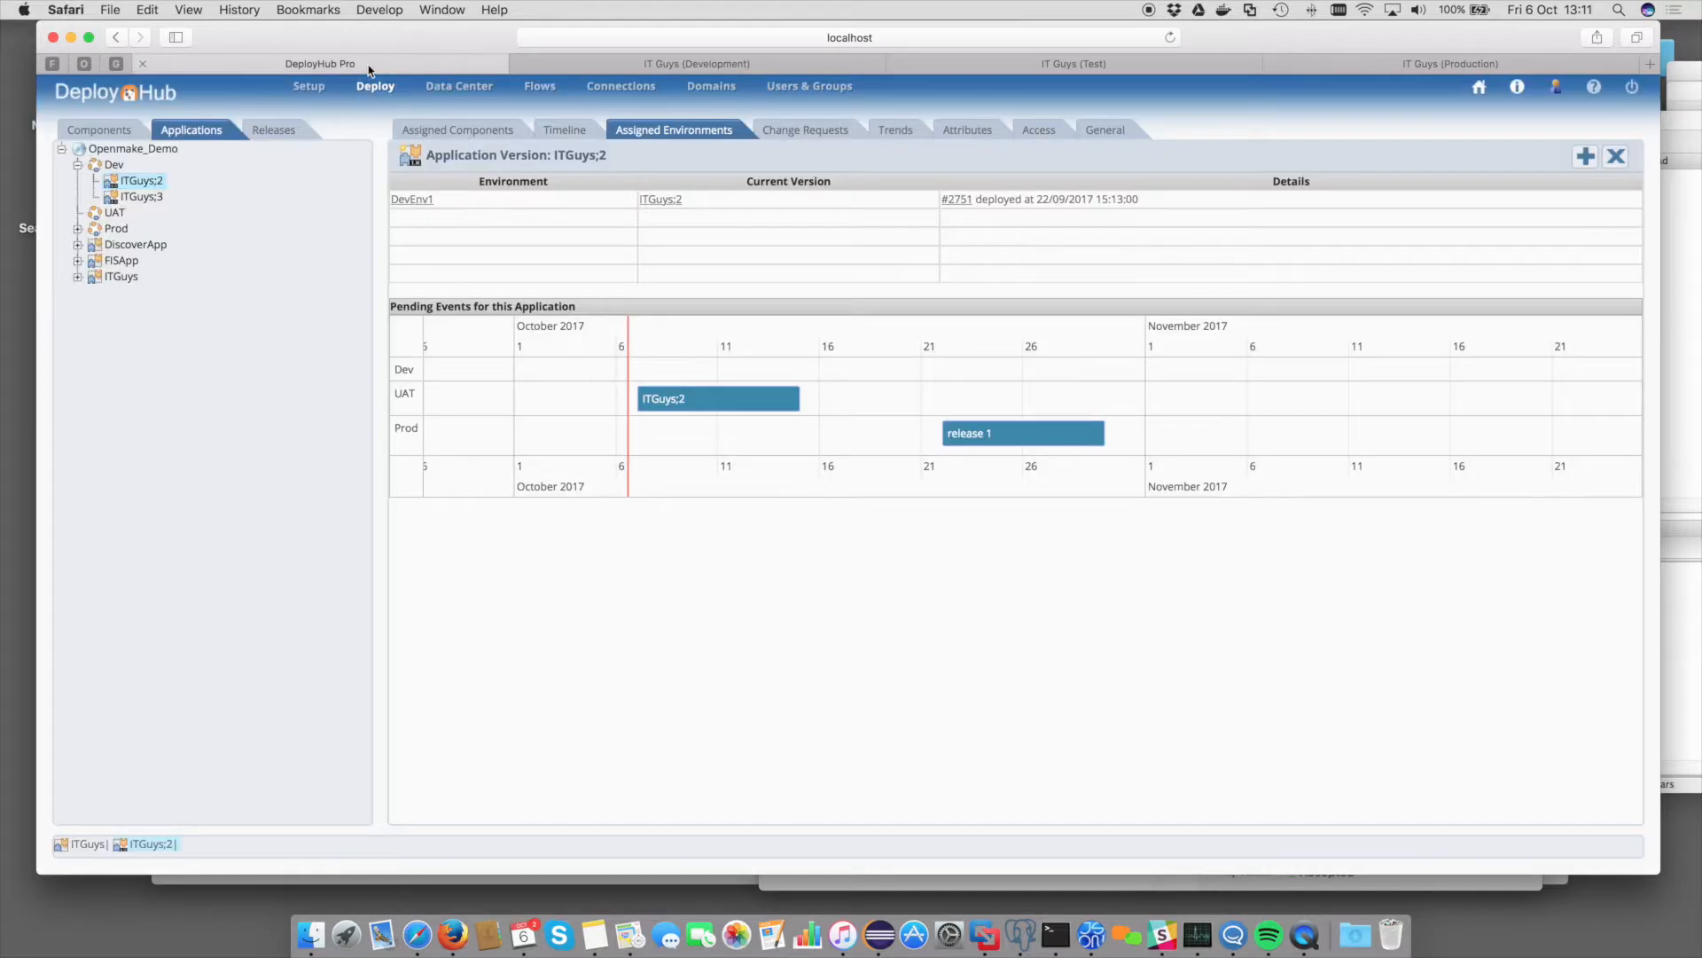
{"action": "right_click", "coordinate": [139, 186]}
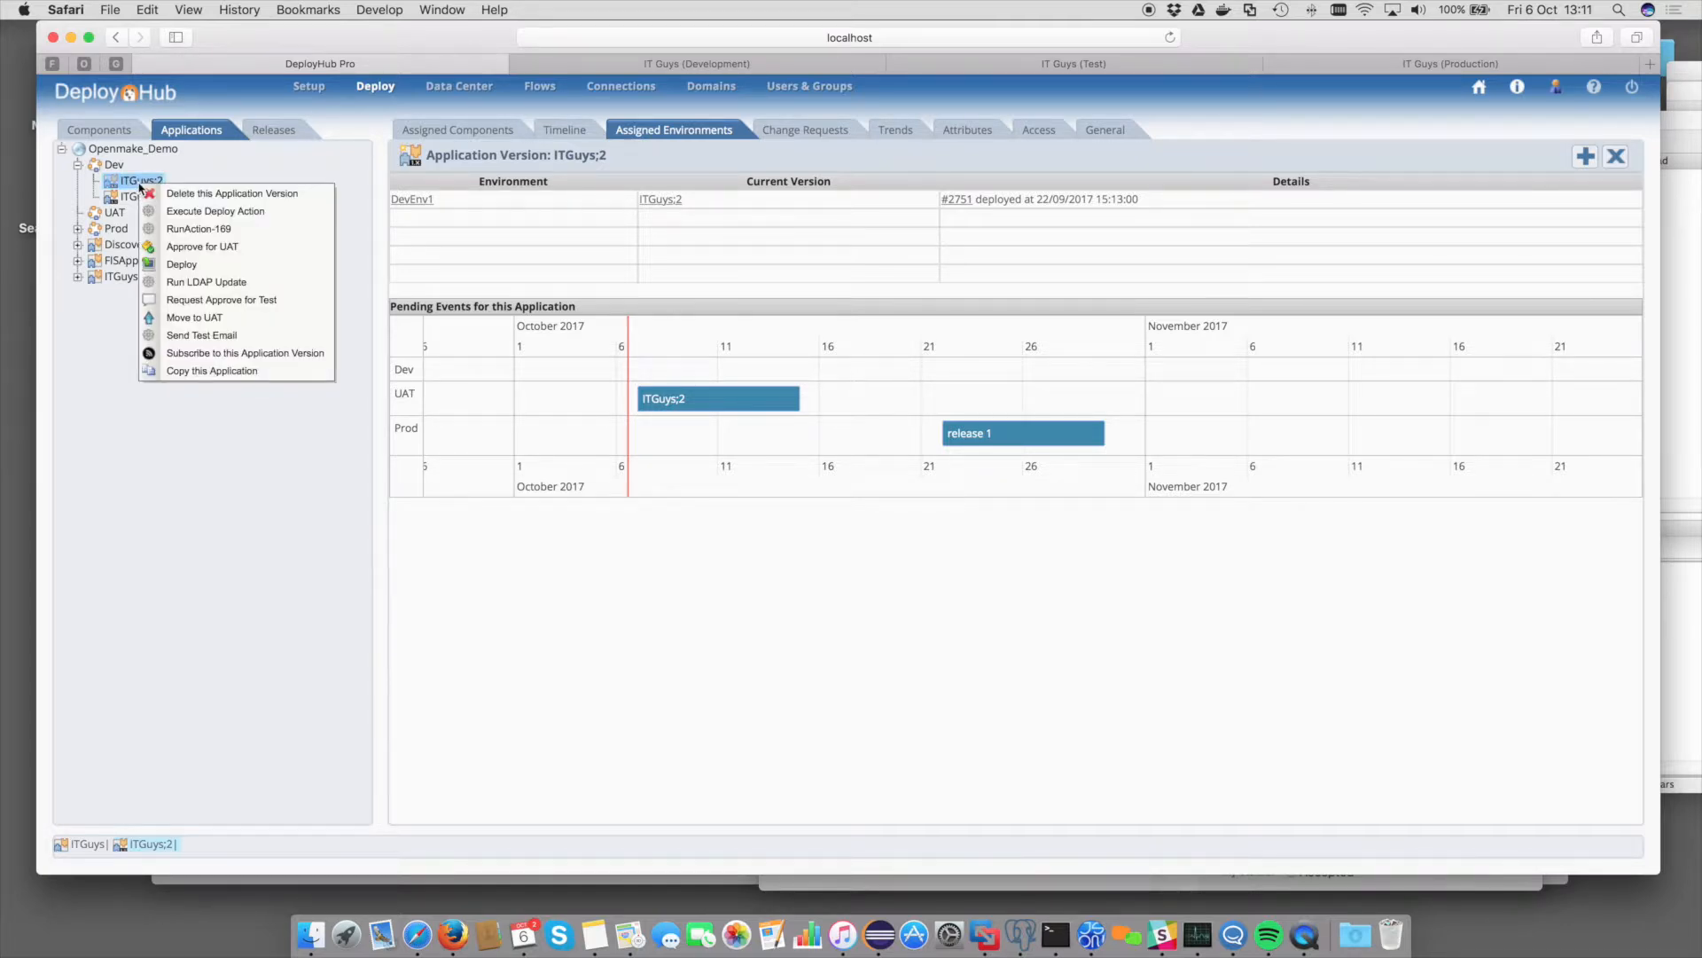
{"action": "left_click", "coordinate": [214, 319]}
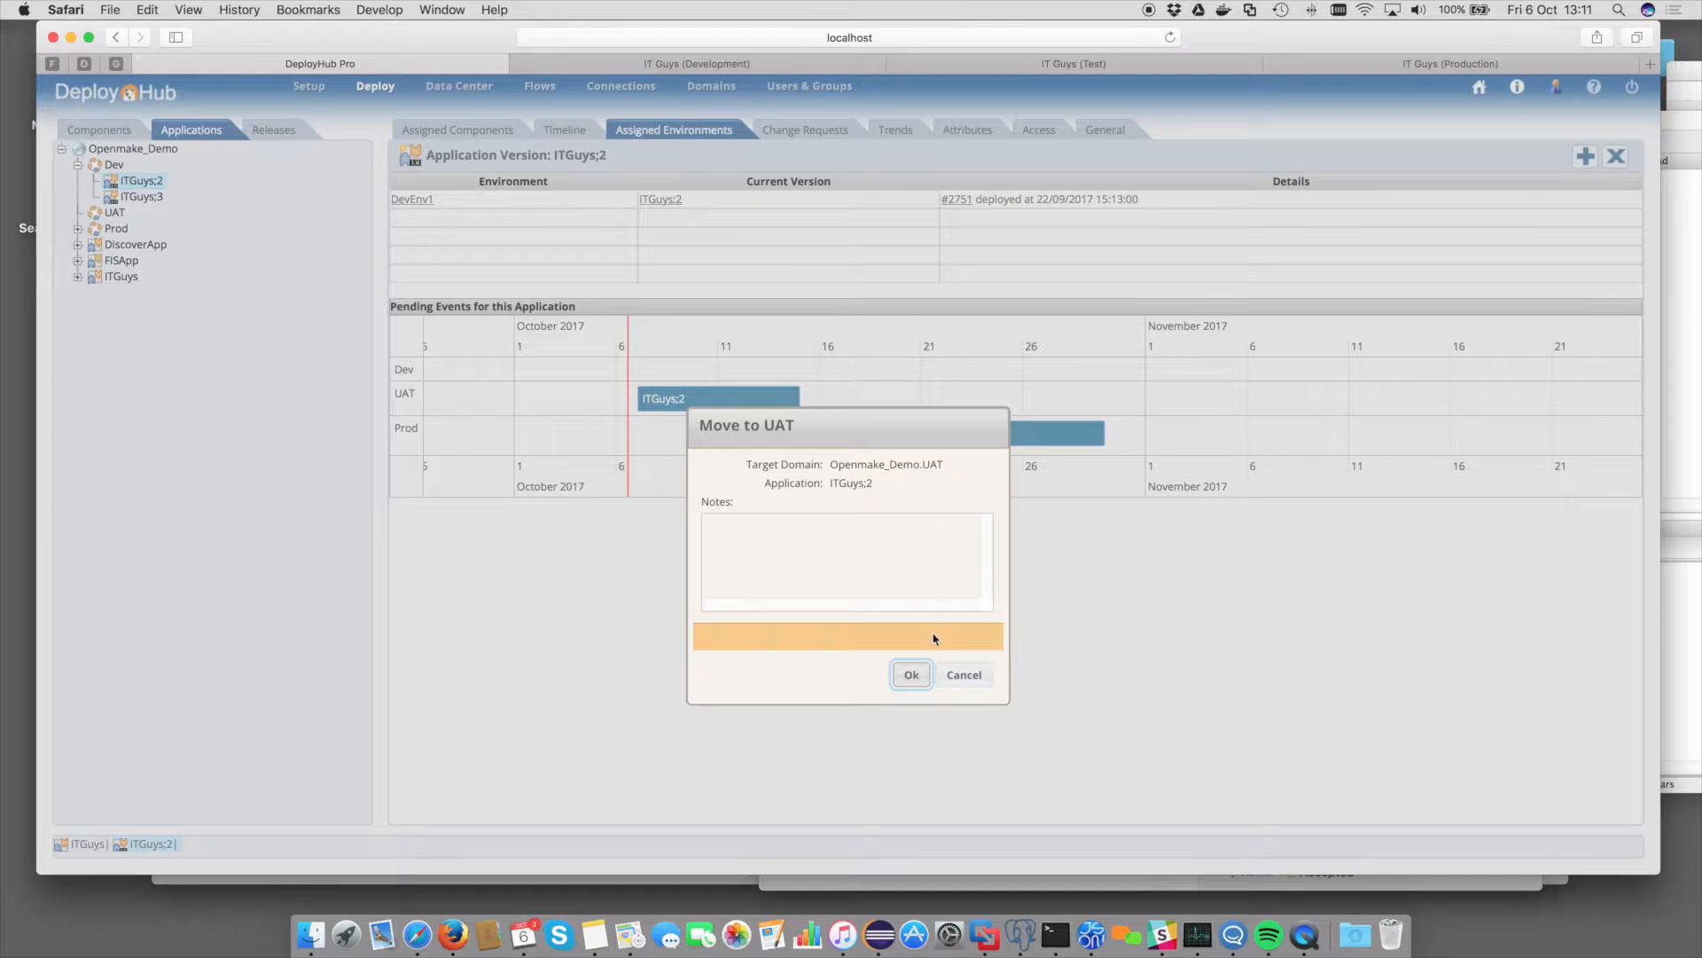
{"action": "left_click", "coordinate": [912, 674]}
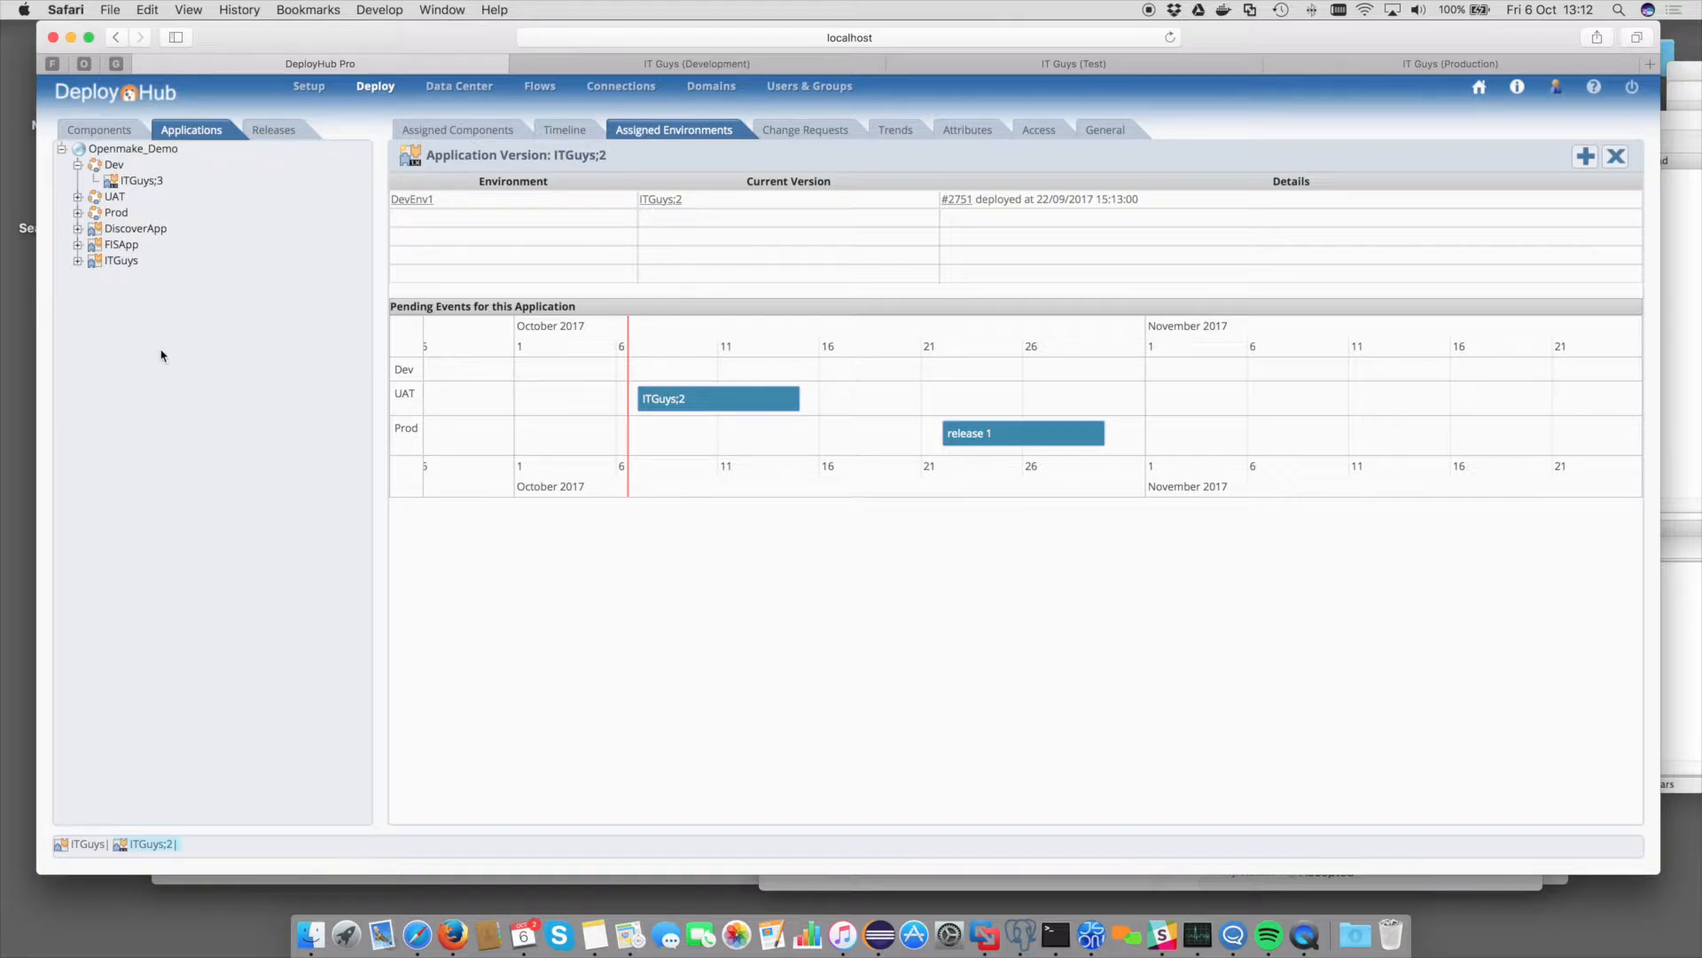
- Deploy ITGuys;2 from the UAT domain to the test environment UAT_Env1
{"action": "left_click", "coordinate": [77, 199]}
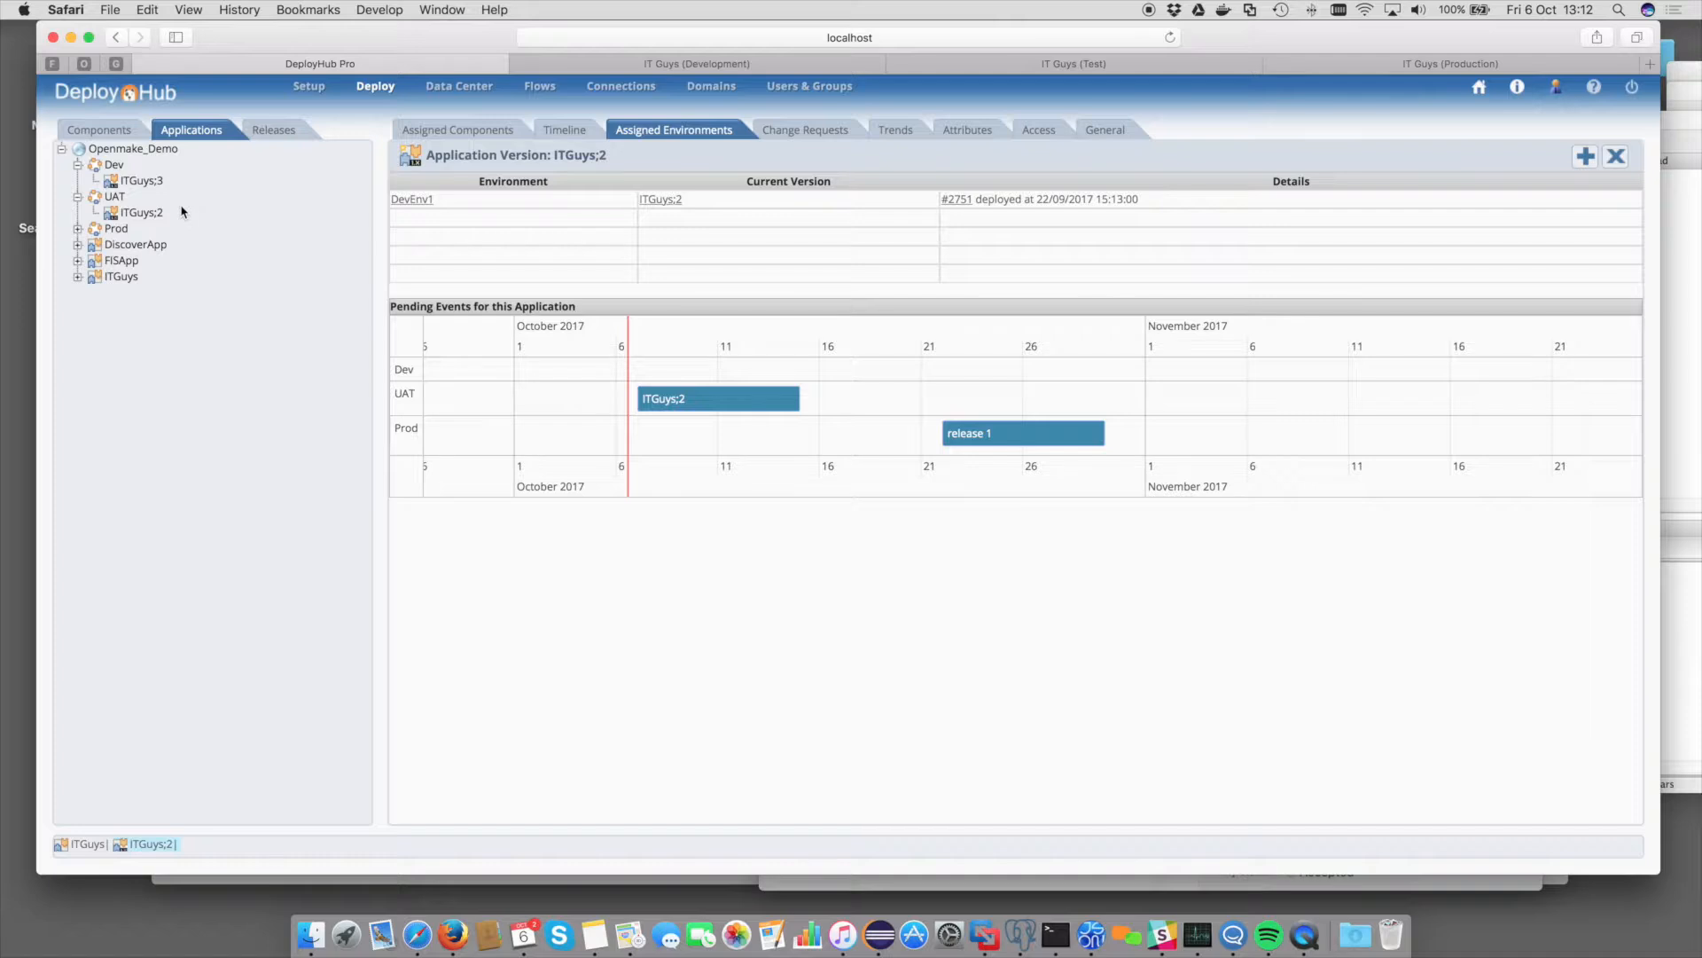
{"action": "left_click", "coordinate": [149, 213]}
{"action": "right_click", "coordinate": [149, 217]}
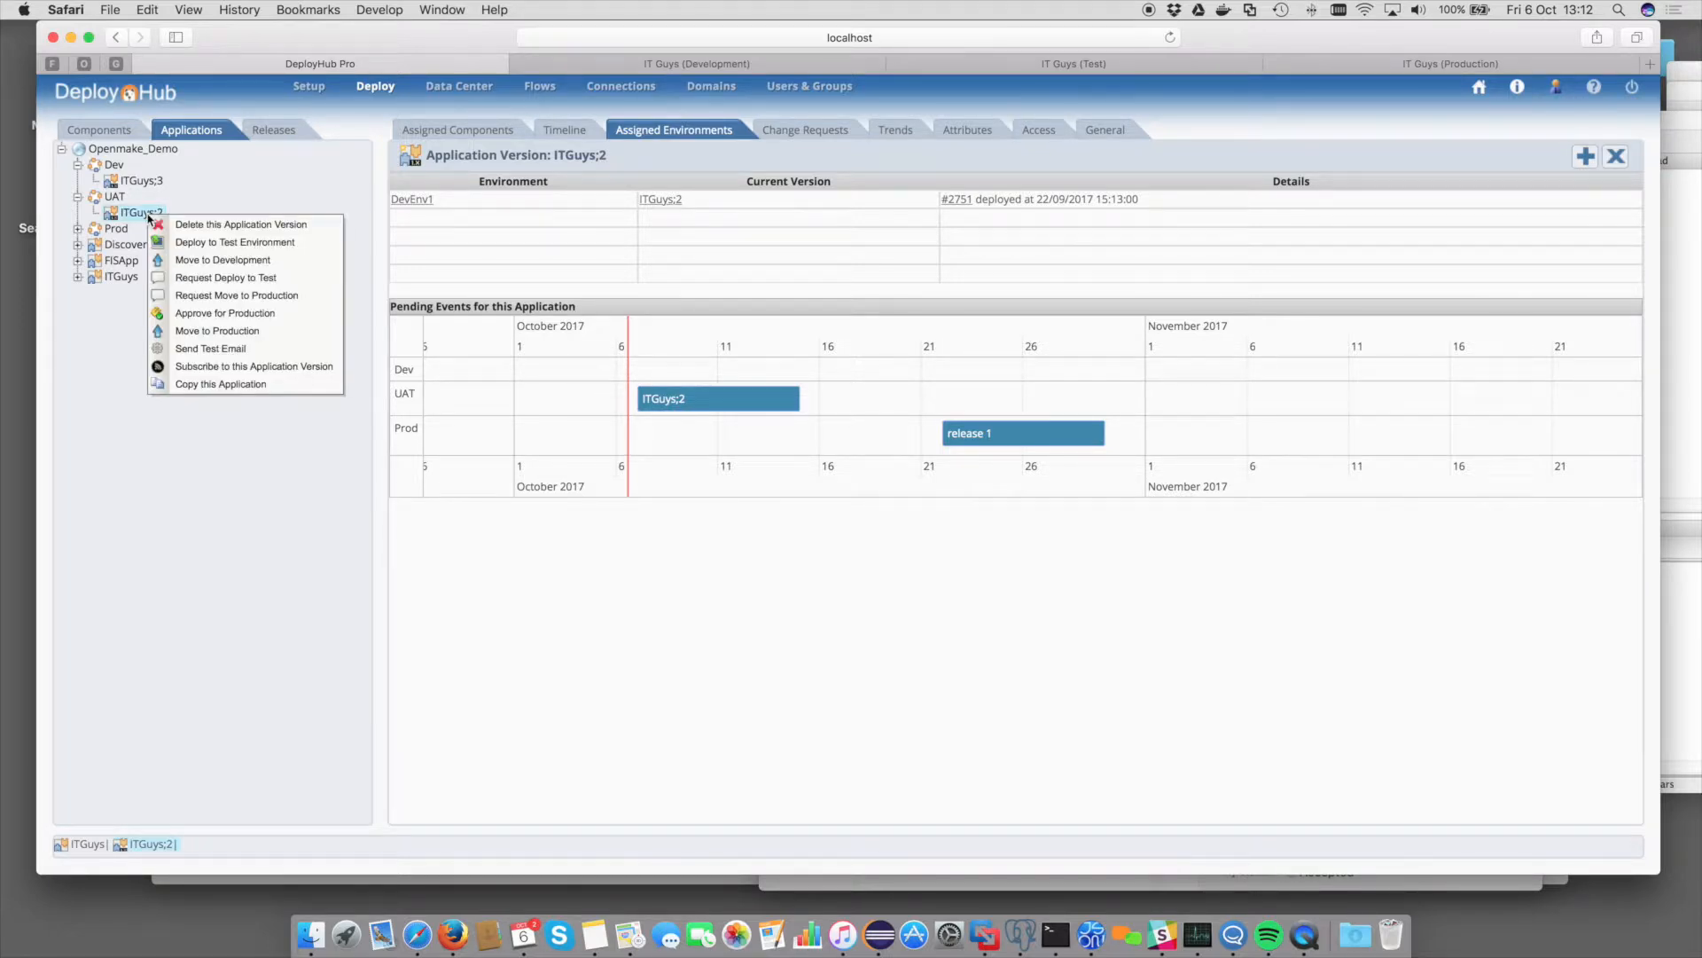
{"action": "left_click", "coordinate": [223, 245]}
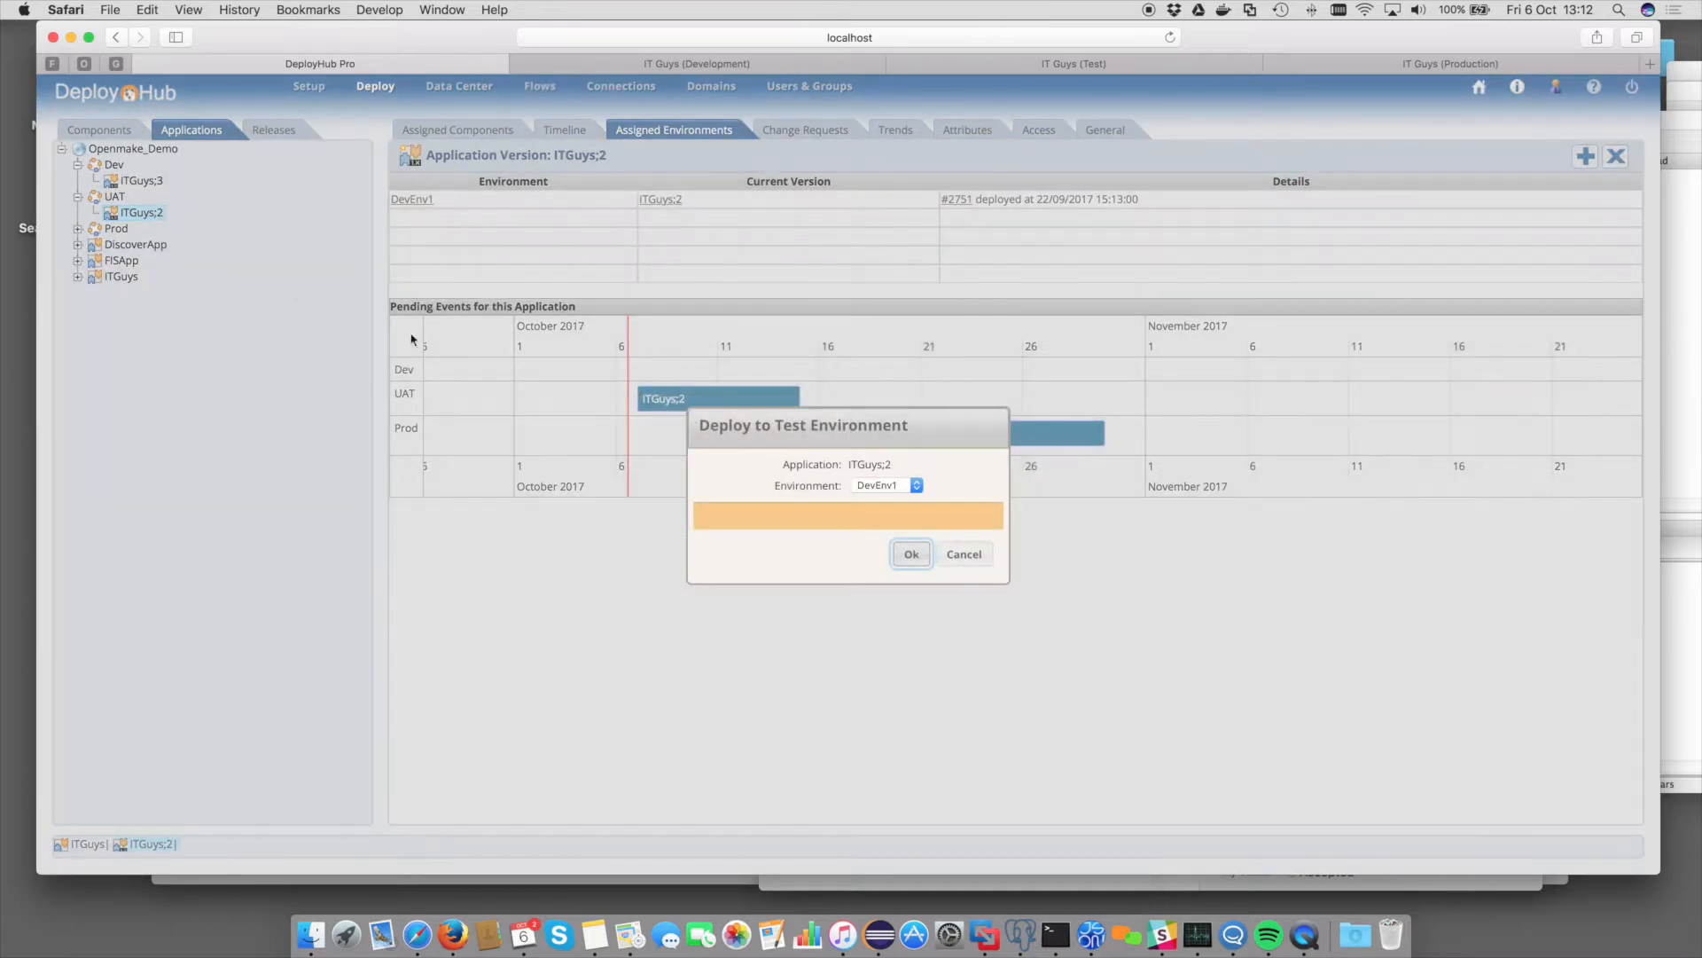
{"action": "left_click", "coordinate": [916, 485]}
{"action": "left_click", "coordinate": [901, 514]}
{"action": "left_click", "coordinate": [909, 554]}
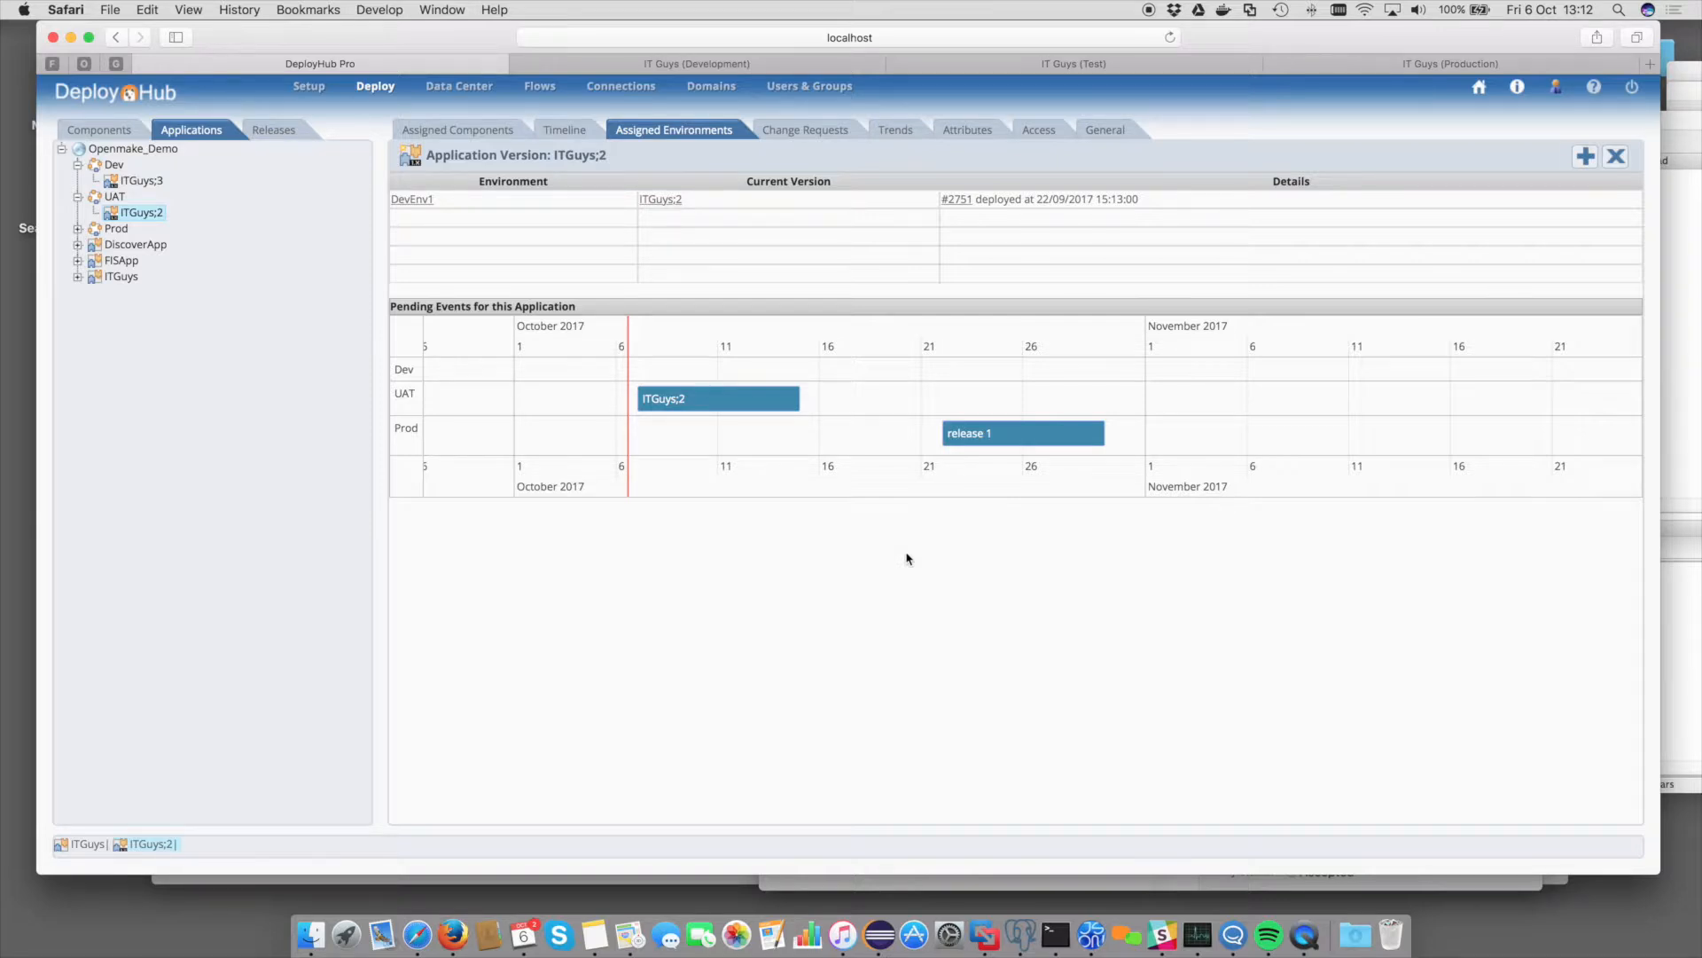
- Review the deployed files and full log of the newest UAT_Env1 deployment in the ITGuys;2 timeline
{"action": "left_click", "coordinate": [558, 131]}
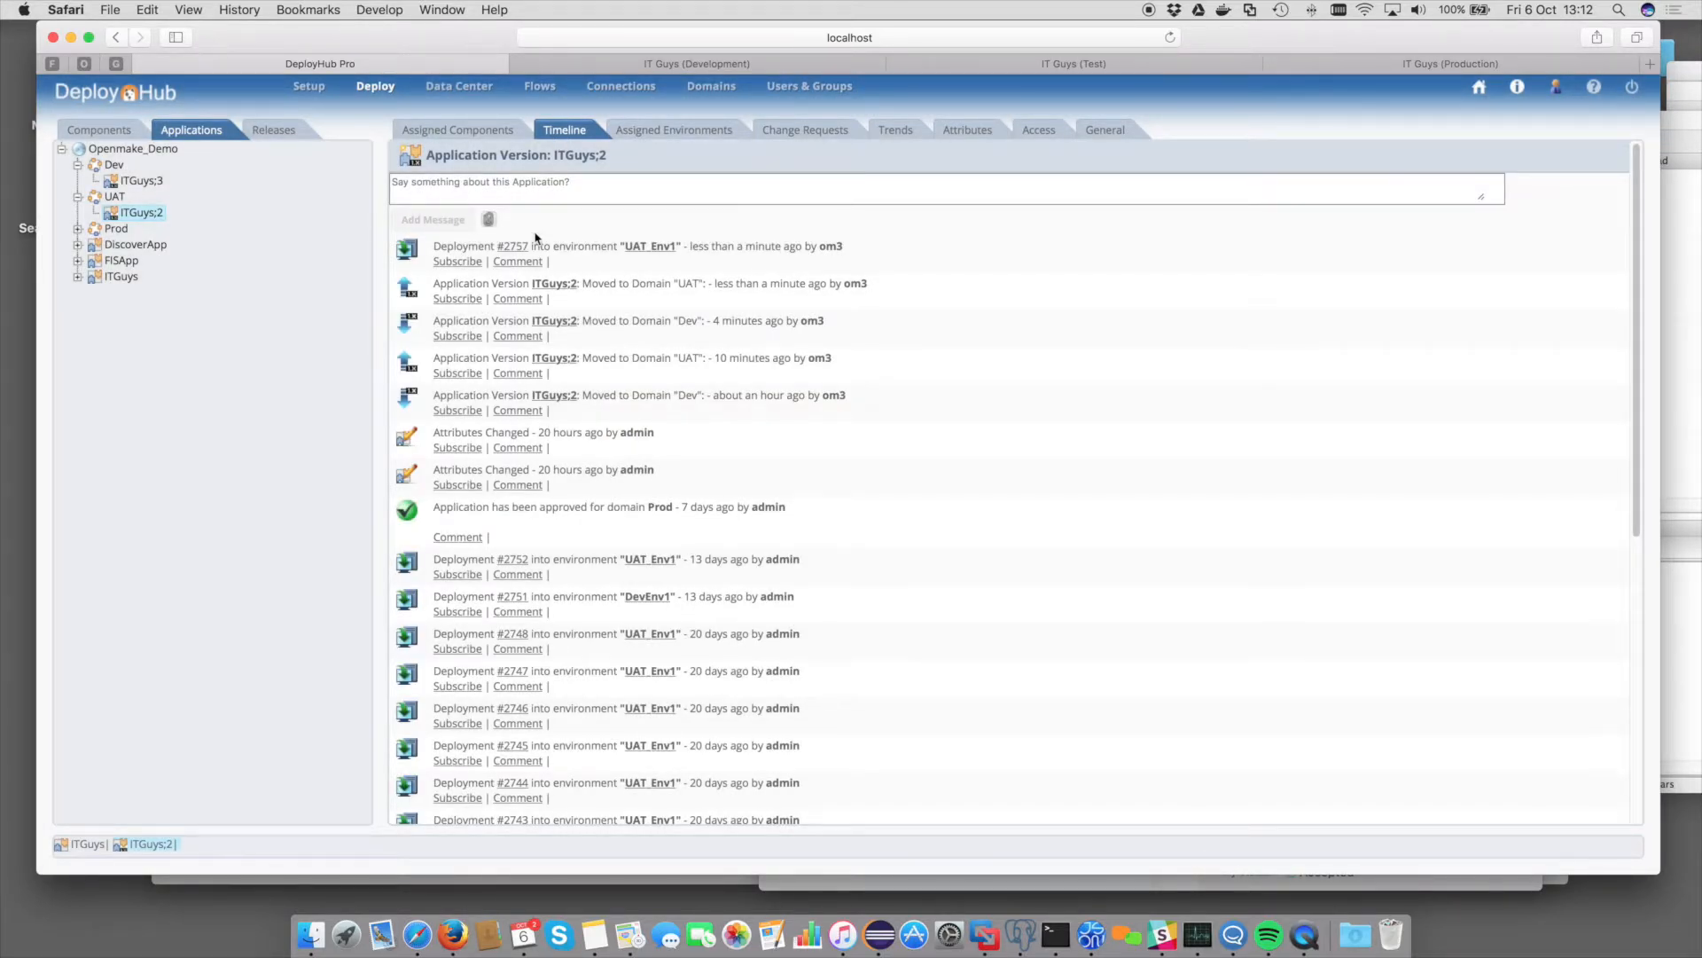
{"action": "left_click", "coordinate": [514, 247]}
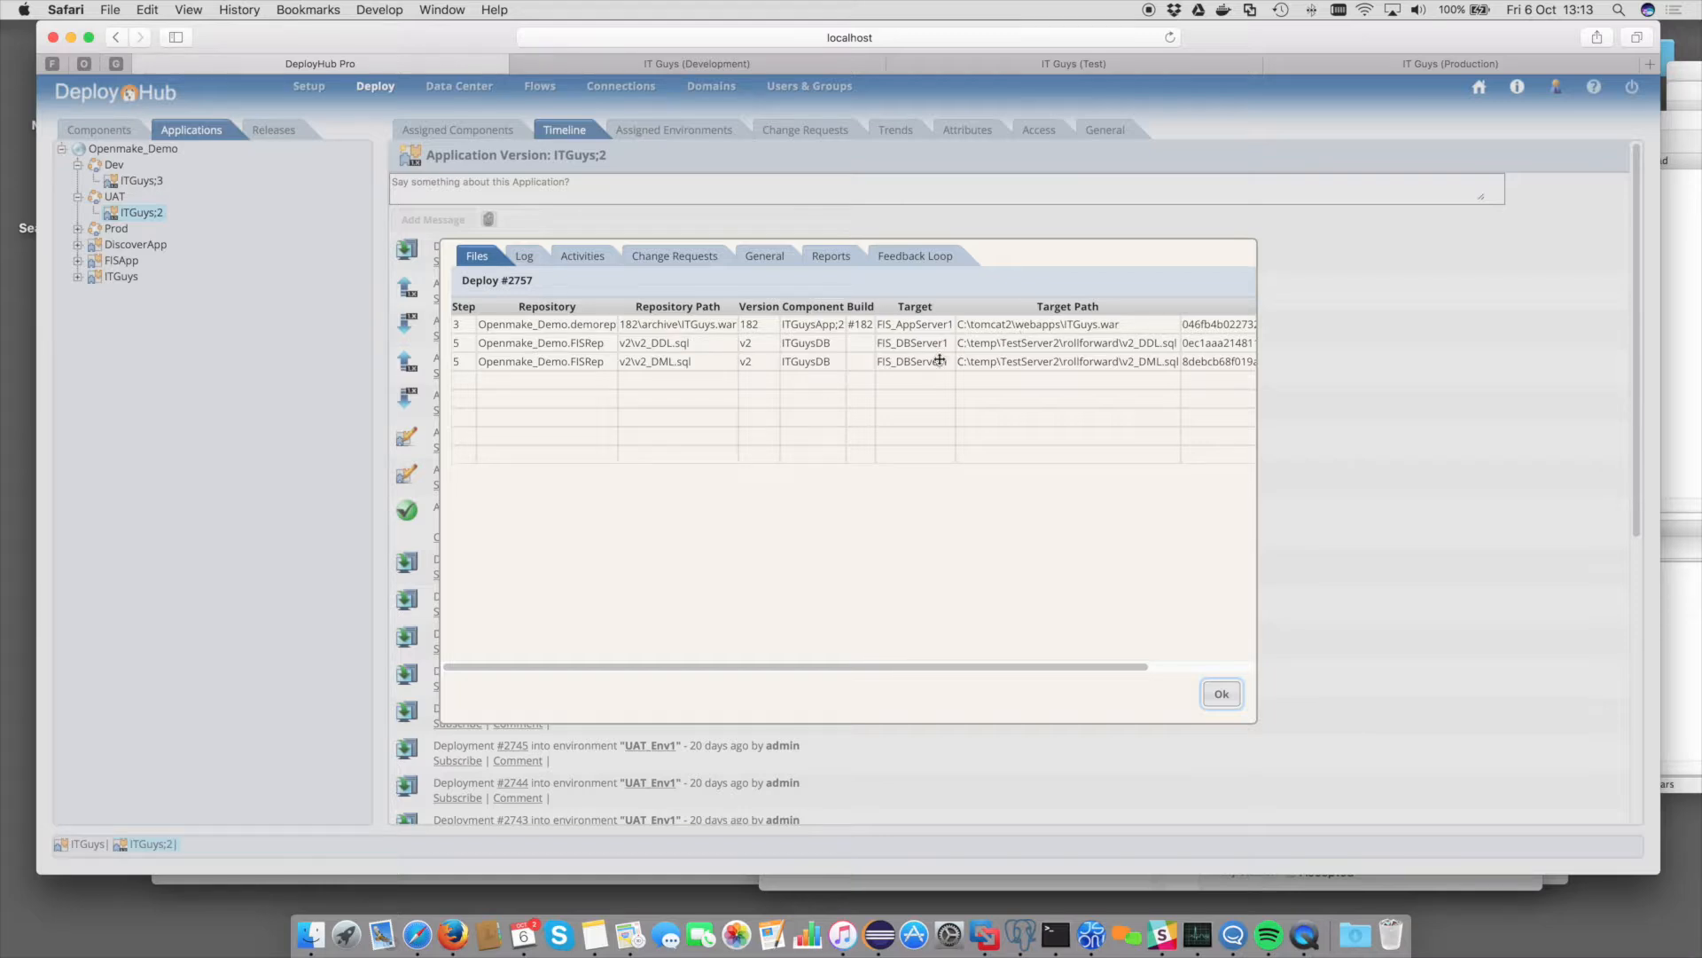
{"action": "left_click", "coordinate": [525, 257]}
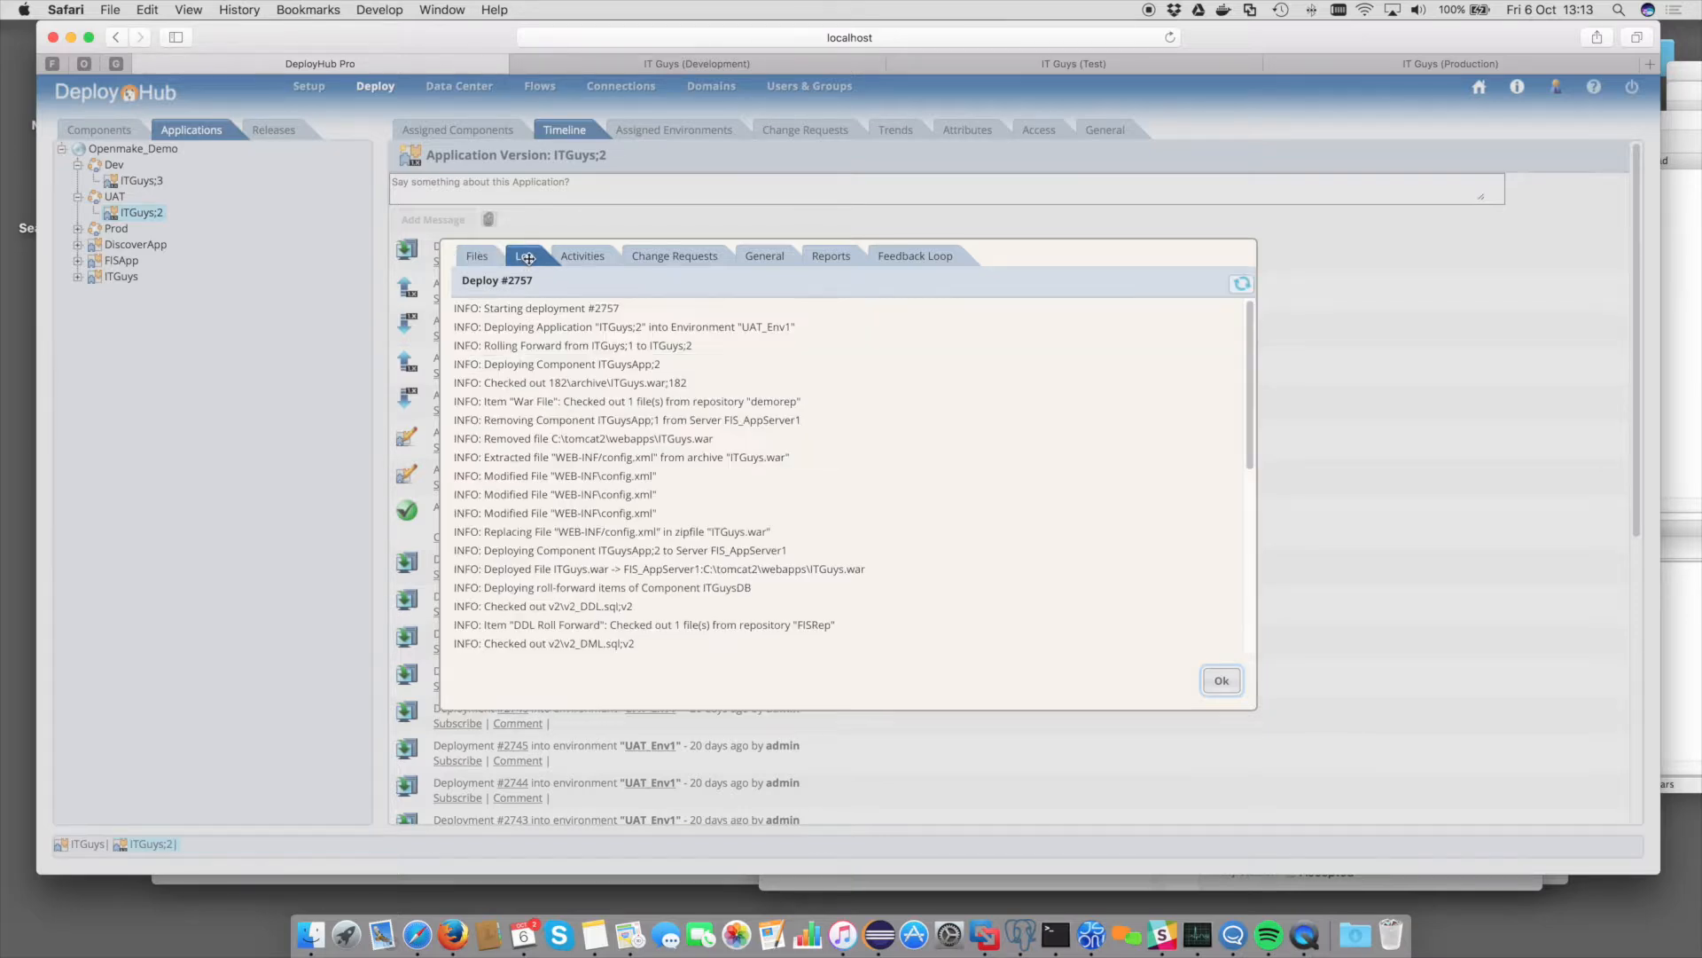
{"action": "scroll", "coordinate": [610, 423], "scroll_direction": "down", "scroll_amount": 5}
{"action": "scroll", "coordinate": [610, 422], "scroll_direction": "down", "scroll_amount": 3}
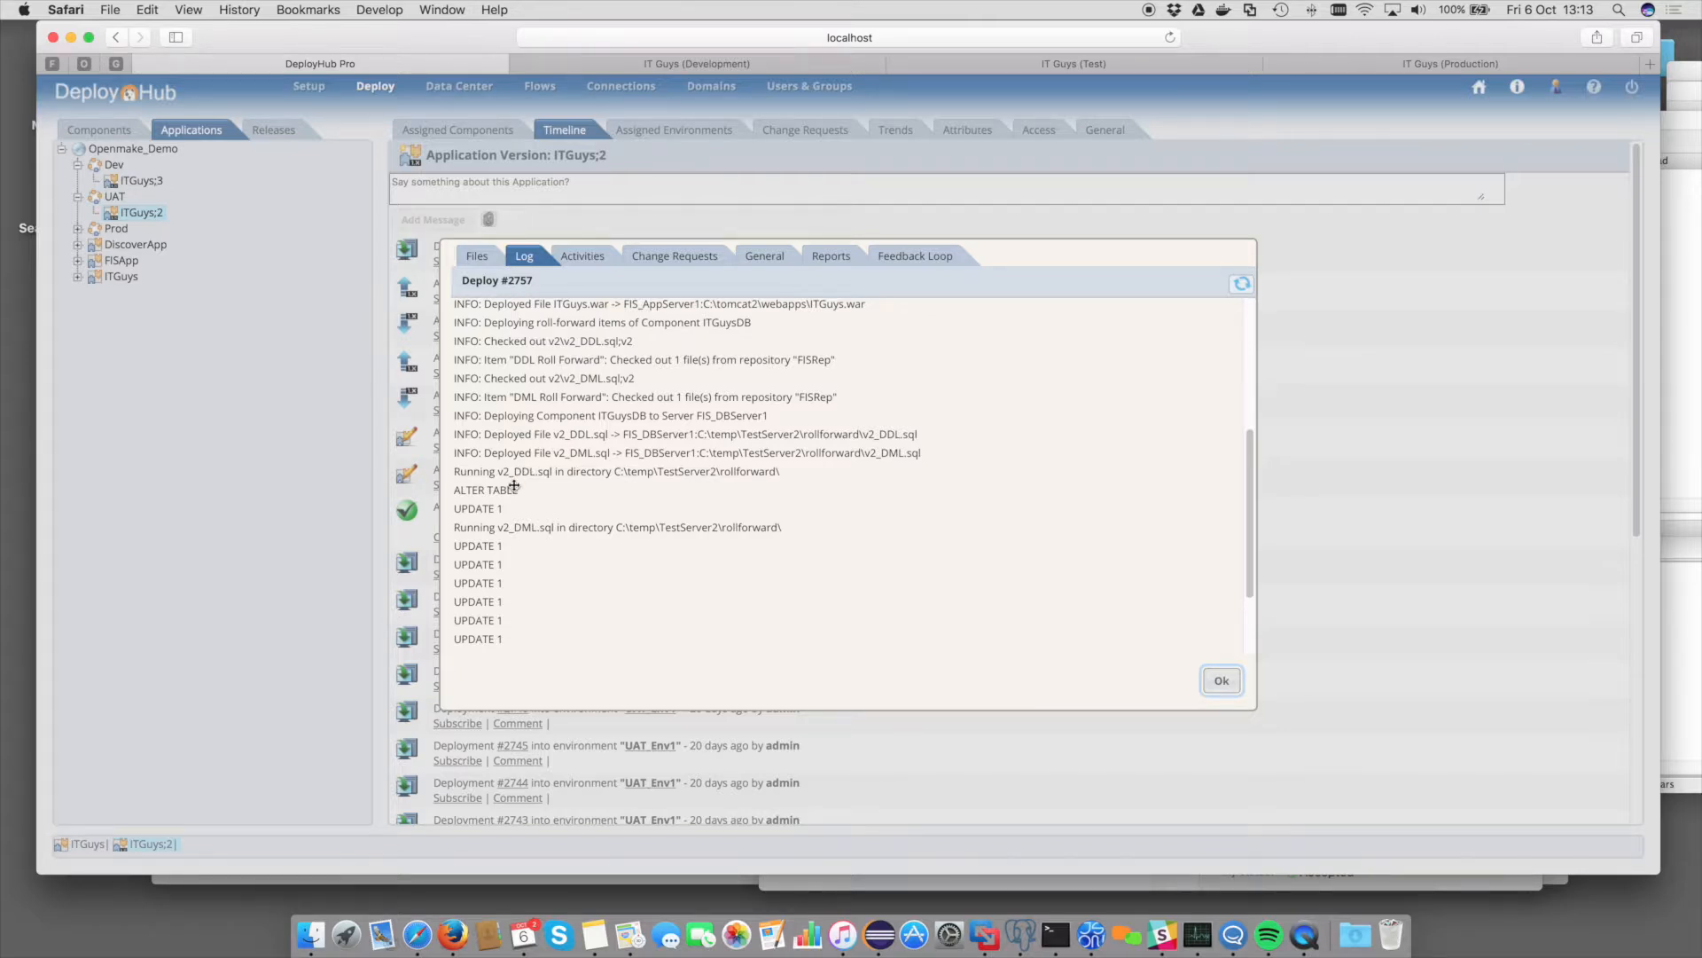
{"action": "scroll", "coordinate": [514, 485], "scroll_direction": "down", "scroll_amount": 2}
{"action": "scroll", "coordinate": [512, 570], "scroll_direction": "down", "scroll_amount": 1}
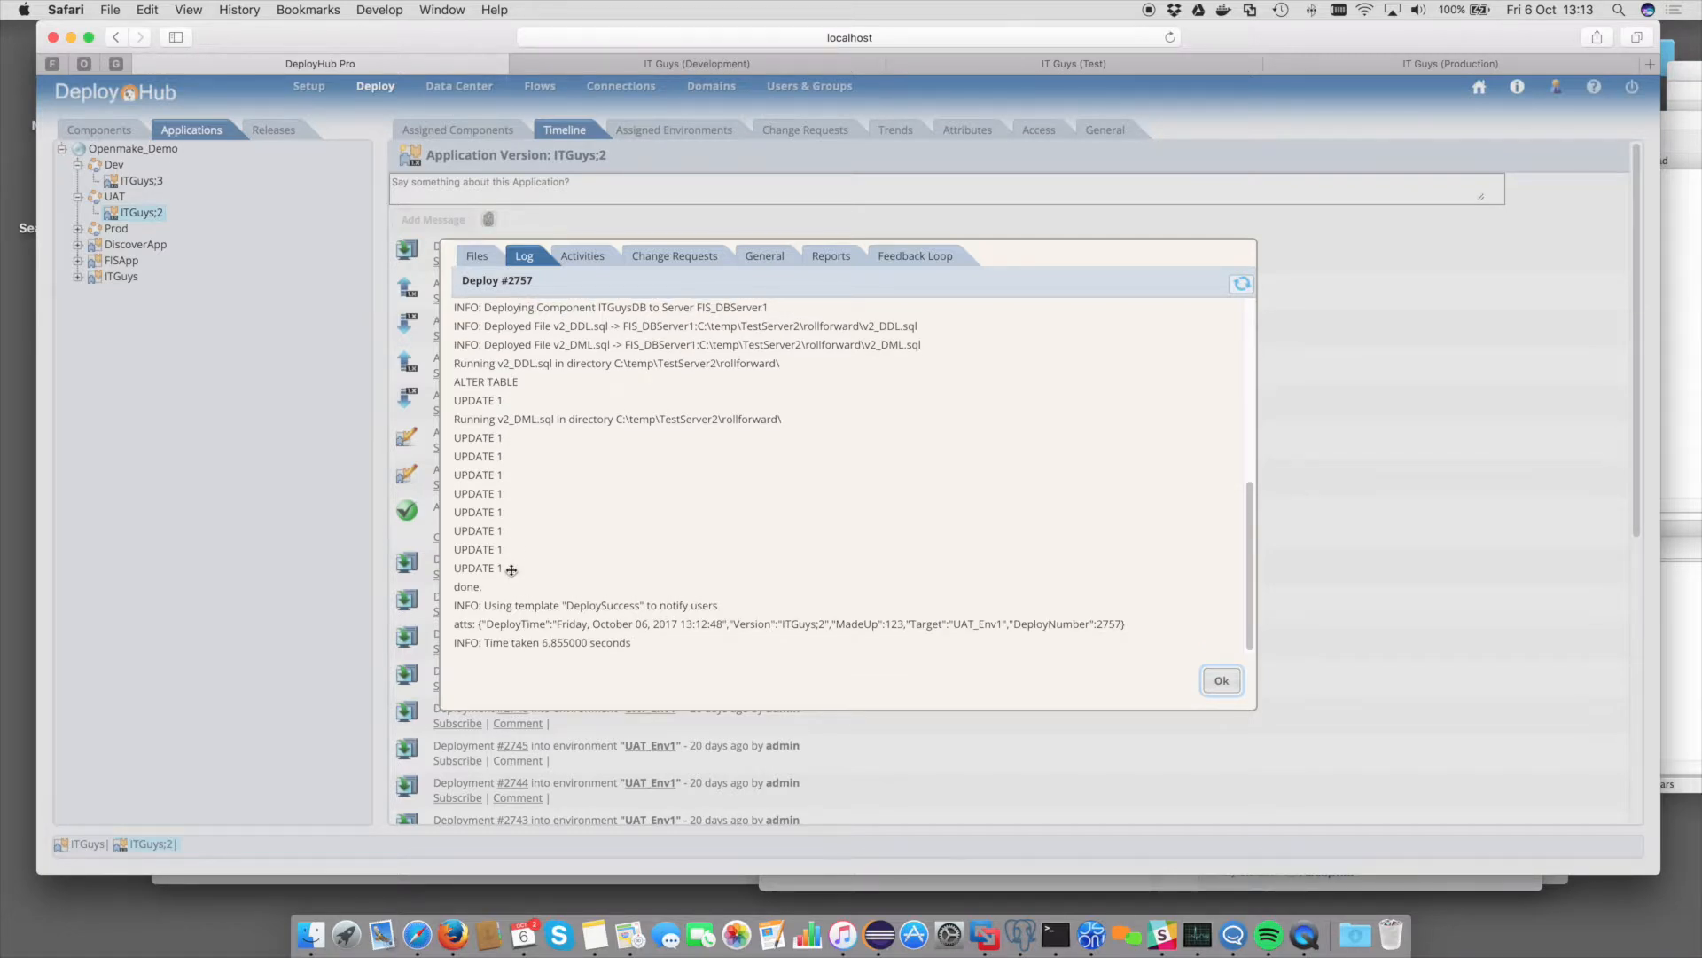
{"action": "scroll", "coordinate": [512, 570], "scroll_direction": "up", "scroll_amount": 8}
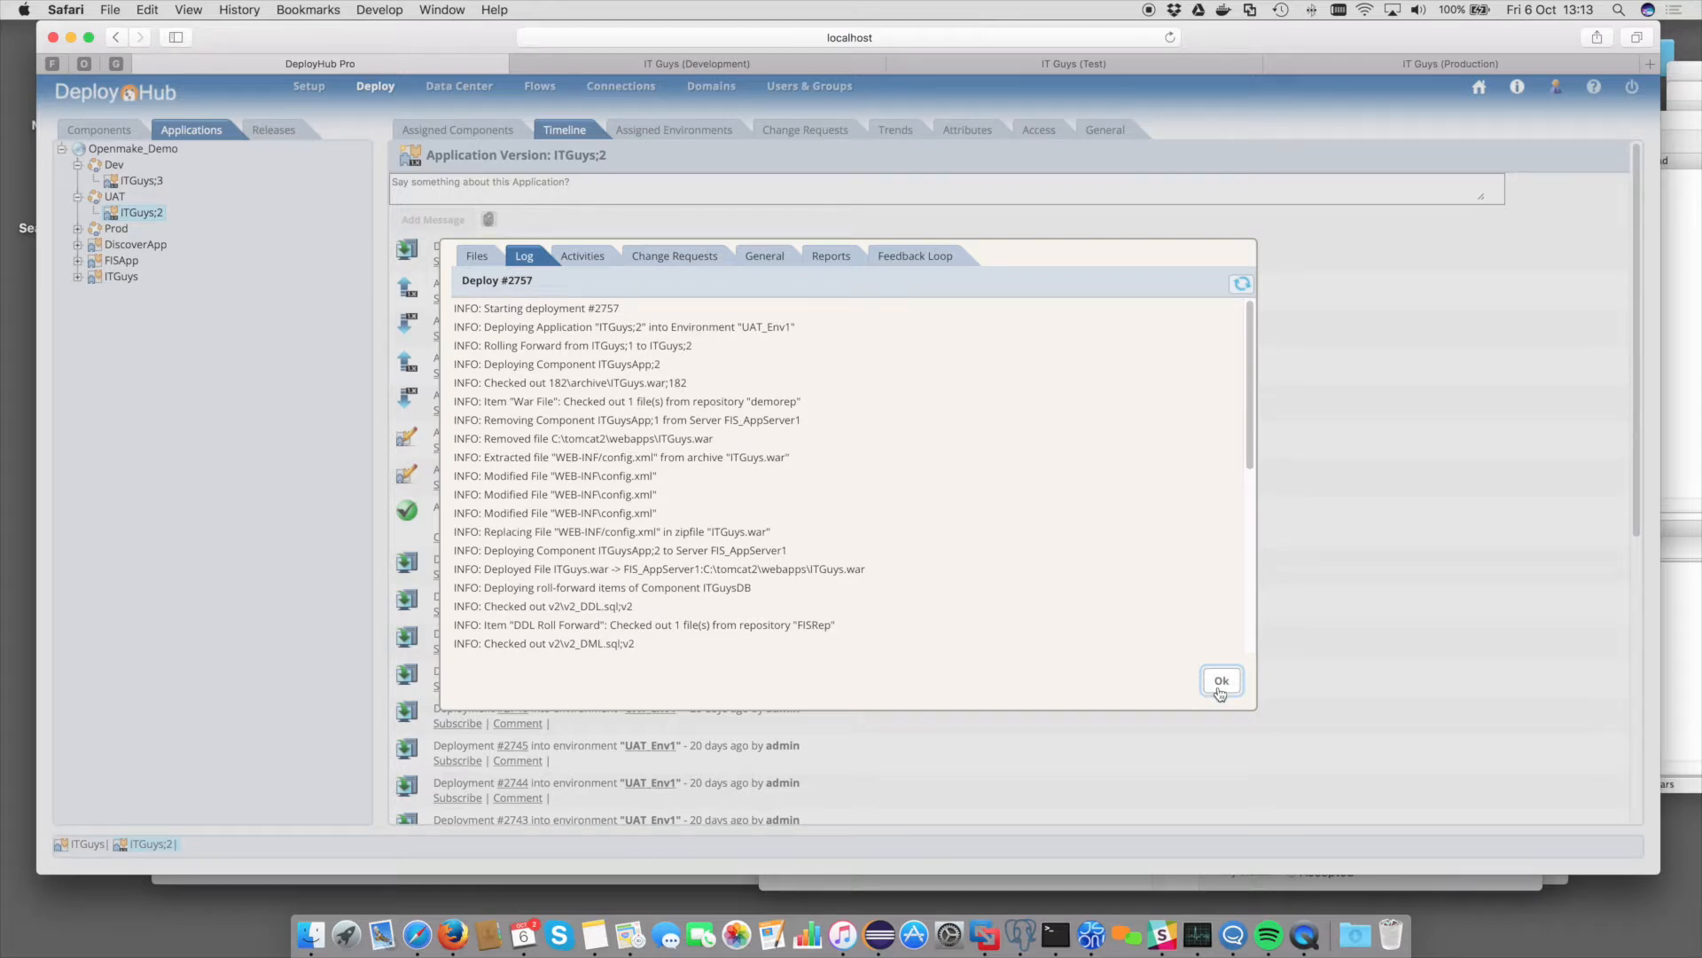
{"action": "left_click", "coordinate": [1221, 681]}
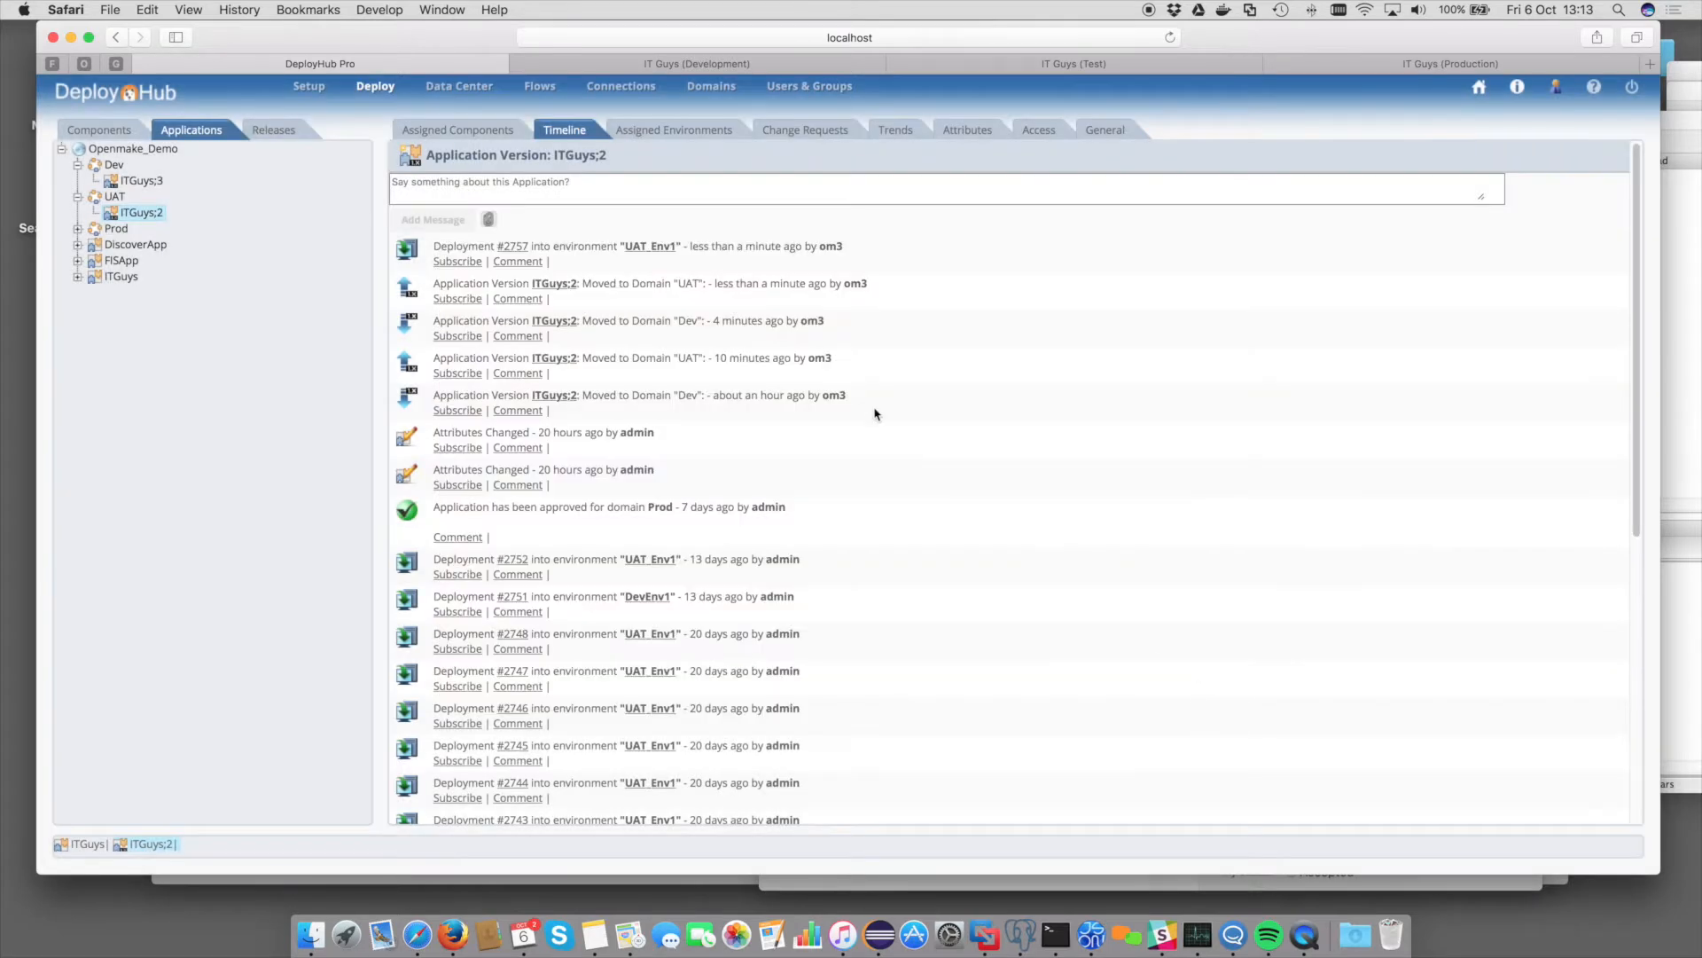
- Reload the IT Guys Test page to check its version and table columns, then return to DeployHub Pro
{"action": "left_click", "coordinate": [1081, 68]}
{"action": "left_click", "coordinate": [1170, 37]}
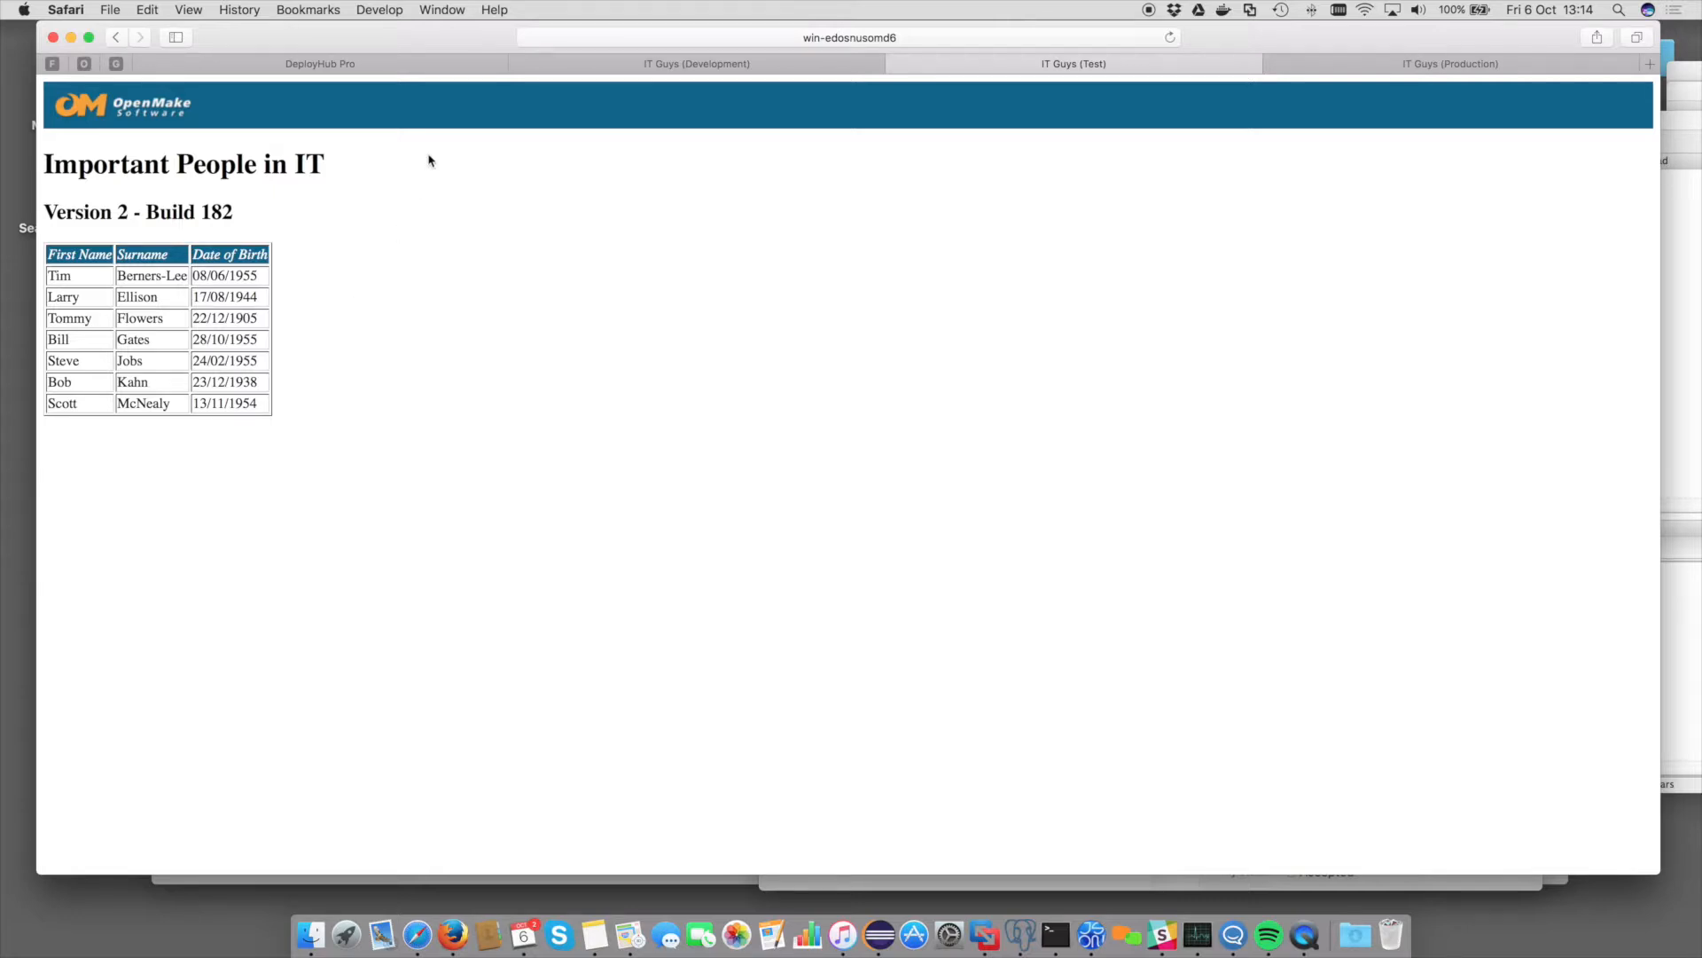
{"action": "left_click", "coordinate": [388, 73]}
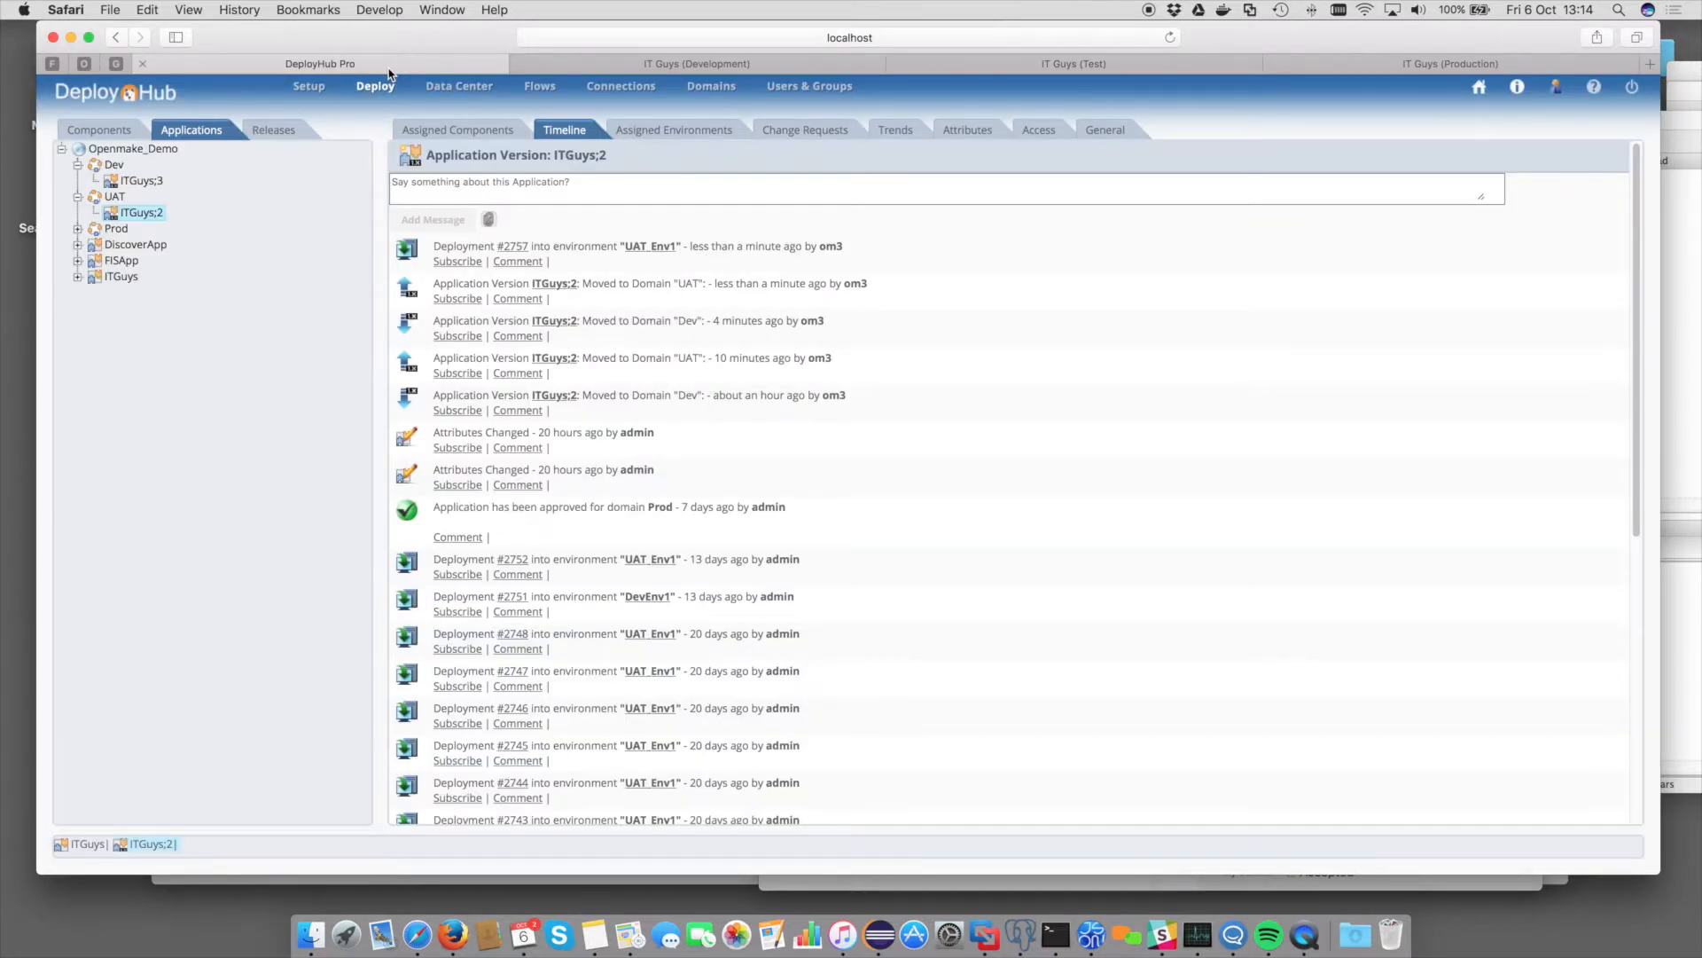
- Move application version ITGuys;3 from Dev to the UAT domain, leaving the notes empty
{"action": "left_click", "coordinate": [143, 183]}
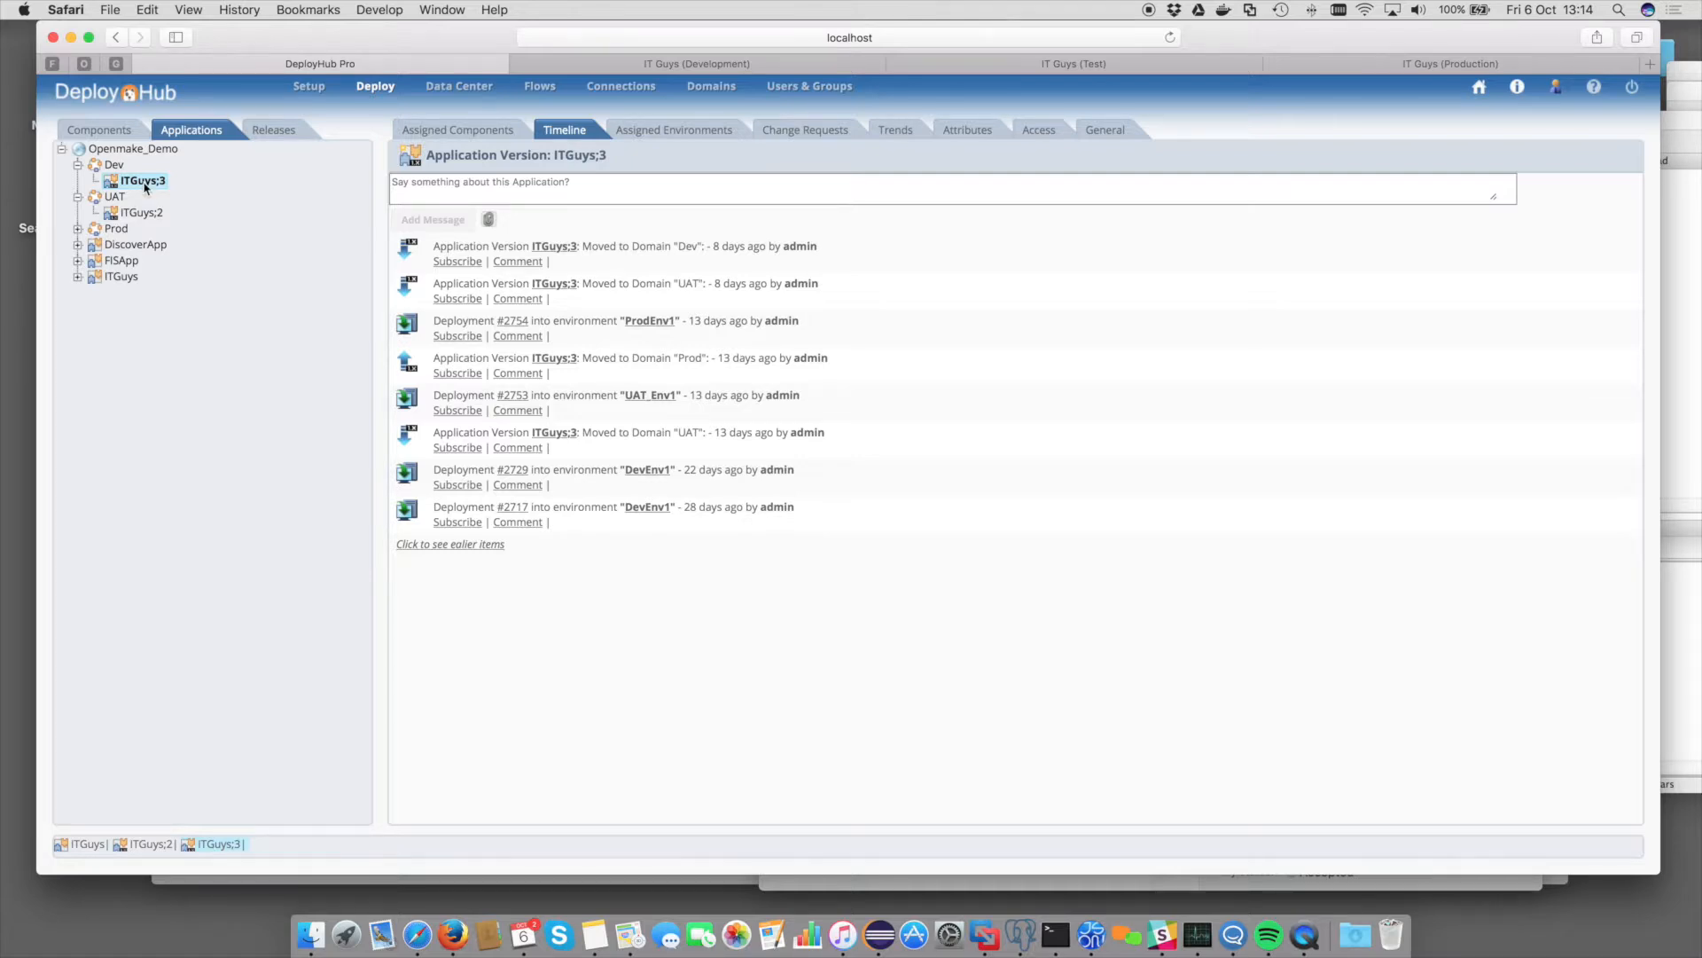
{"action": "right_click", "coordinate": [146, 187]}
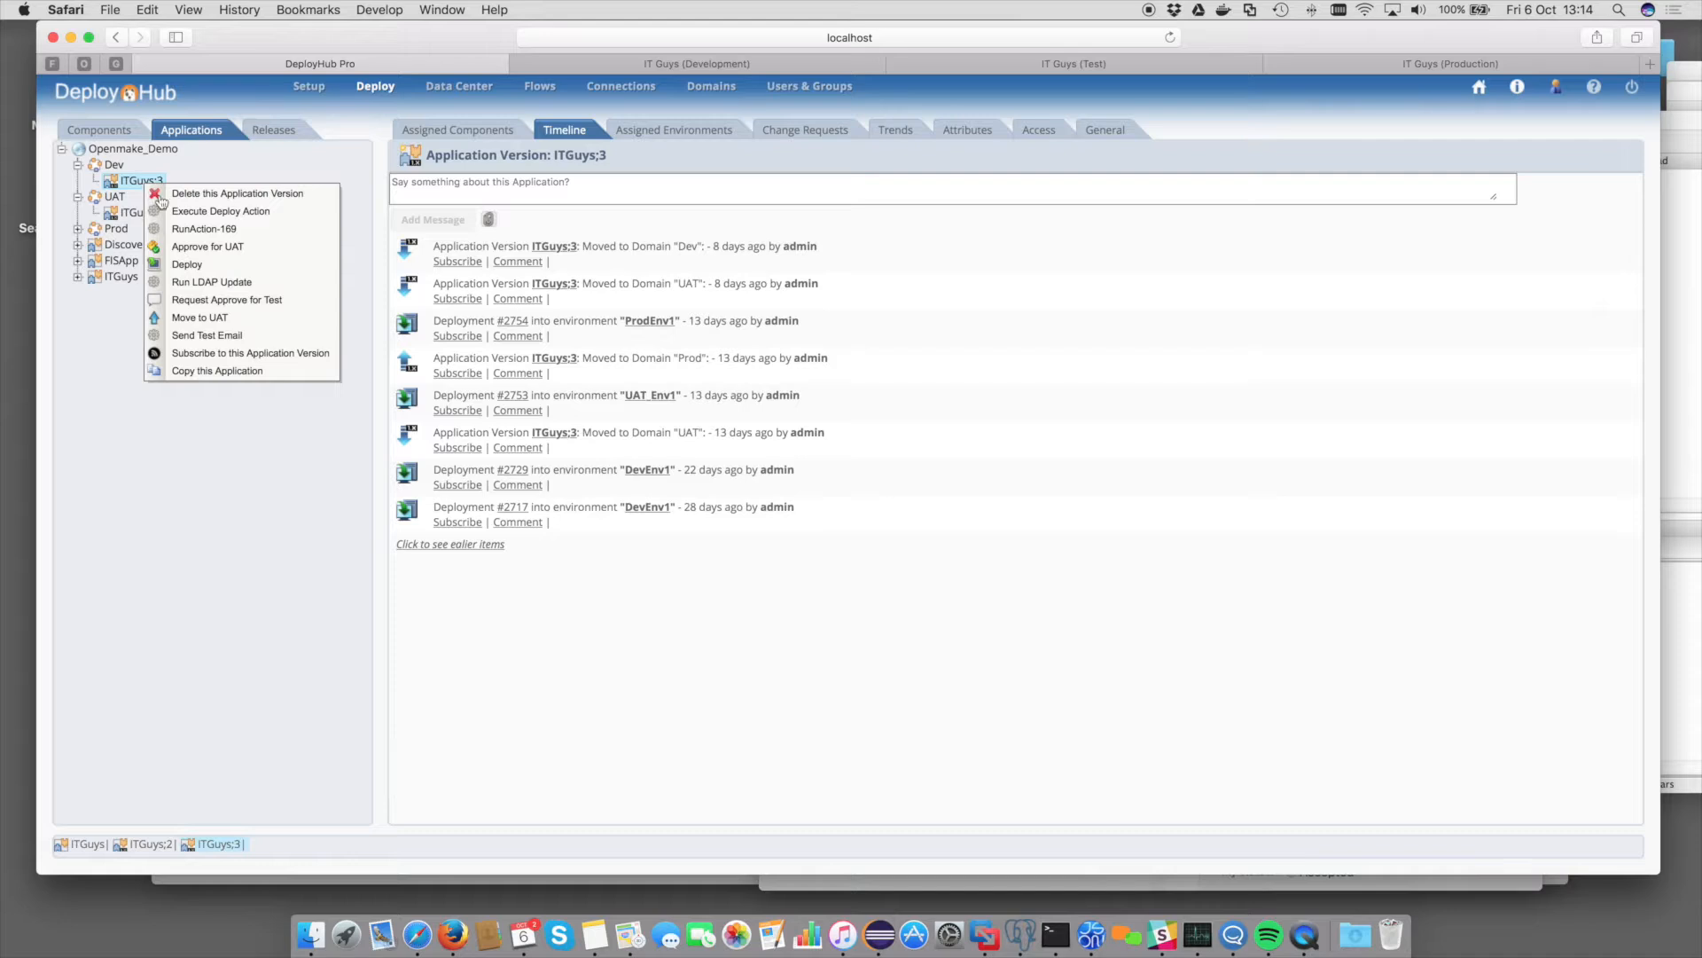
{"action": "left_click", "coordinate": [200, 319]}
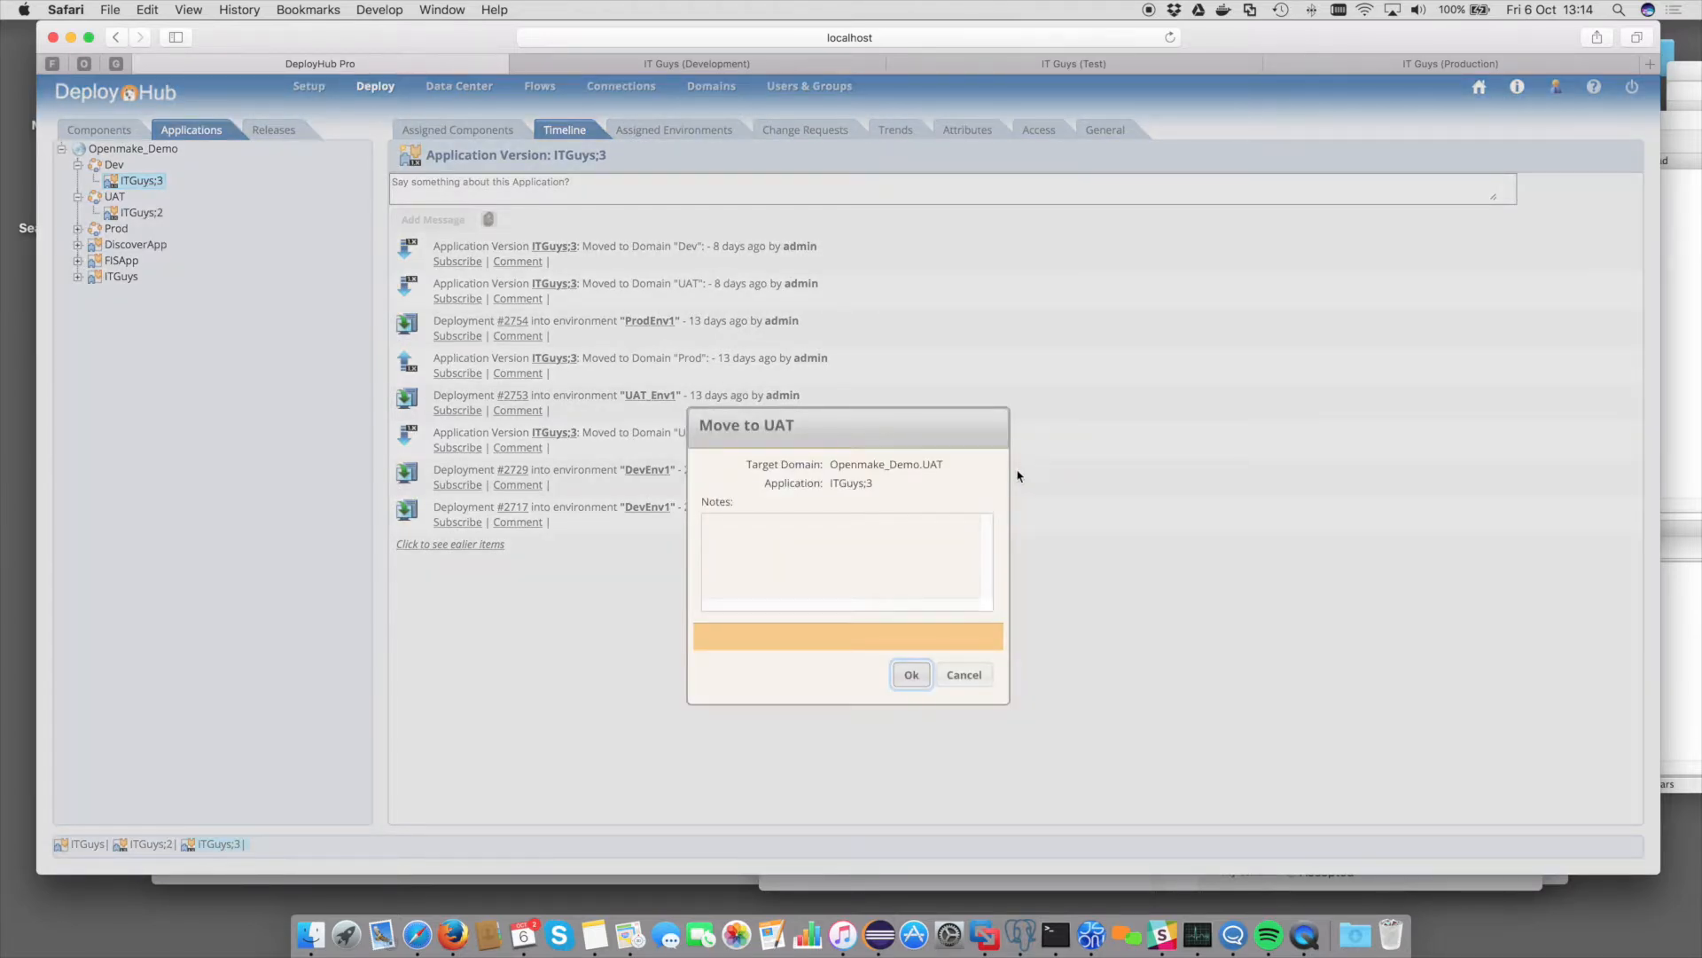
{"action": "left_click", "coordinate": [912, 676]}
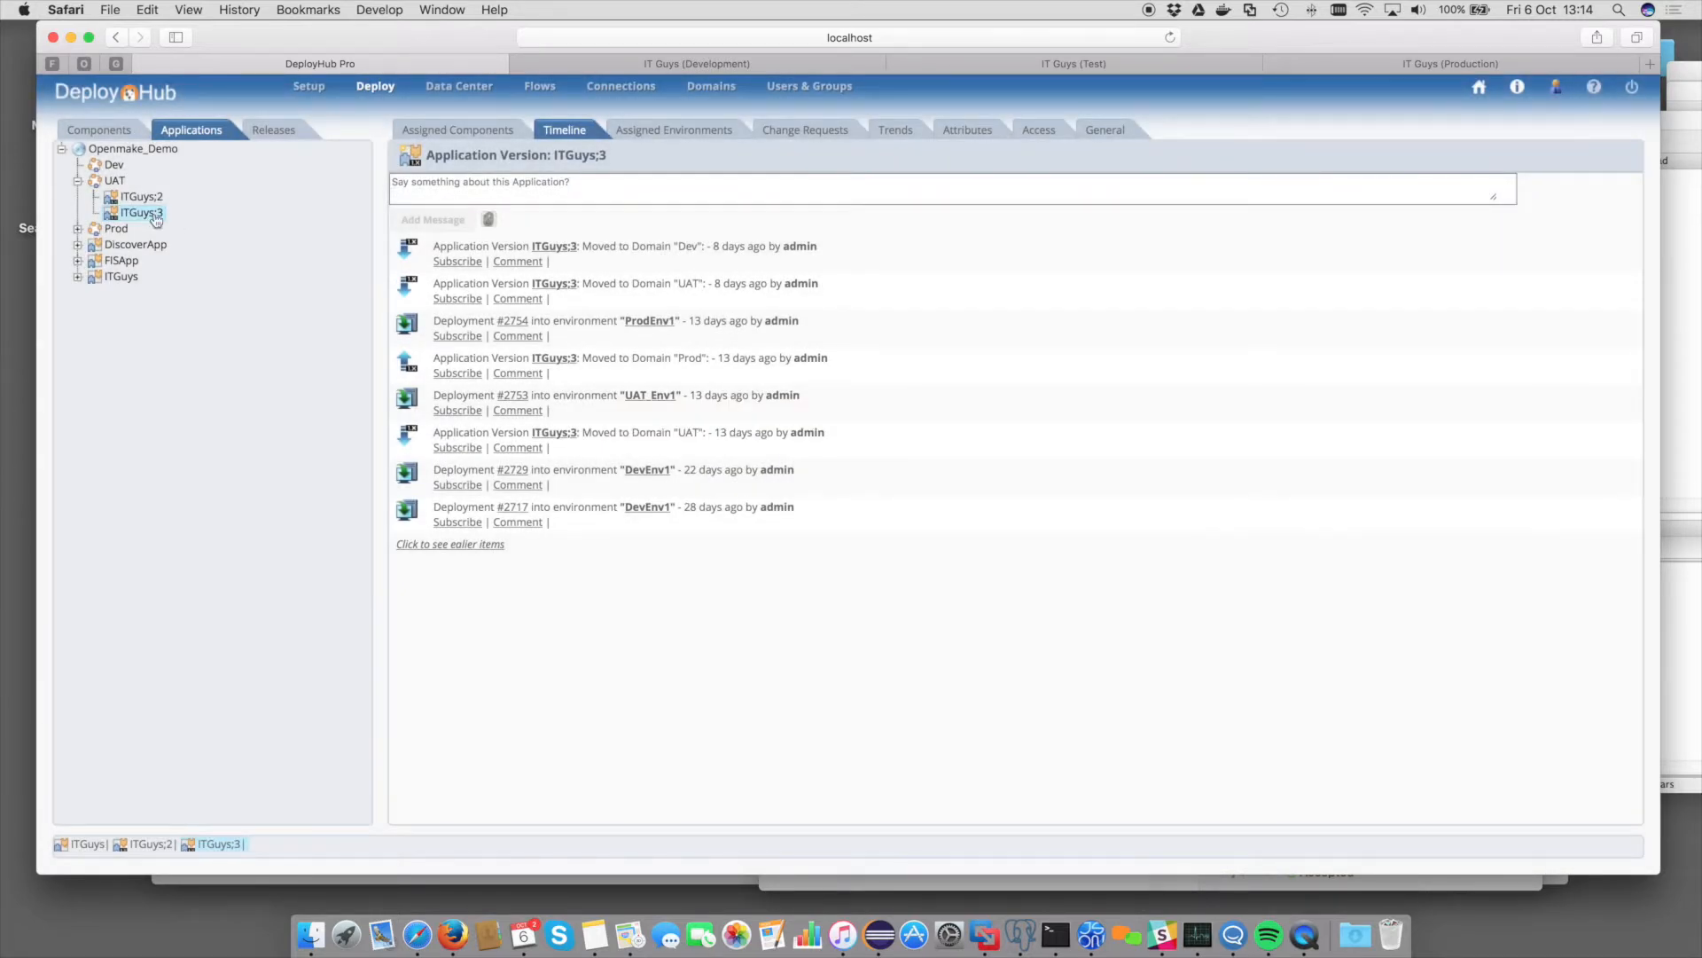
- Deploy ITGuys;3 from the UAT domain to the test environment UAT_Env1
{"action": "left_click", "coordinate": [140, 214]}
{"action": "right_click", "coordinate": [145, 218]}
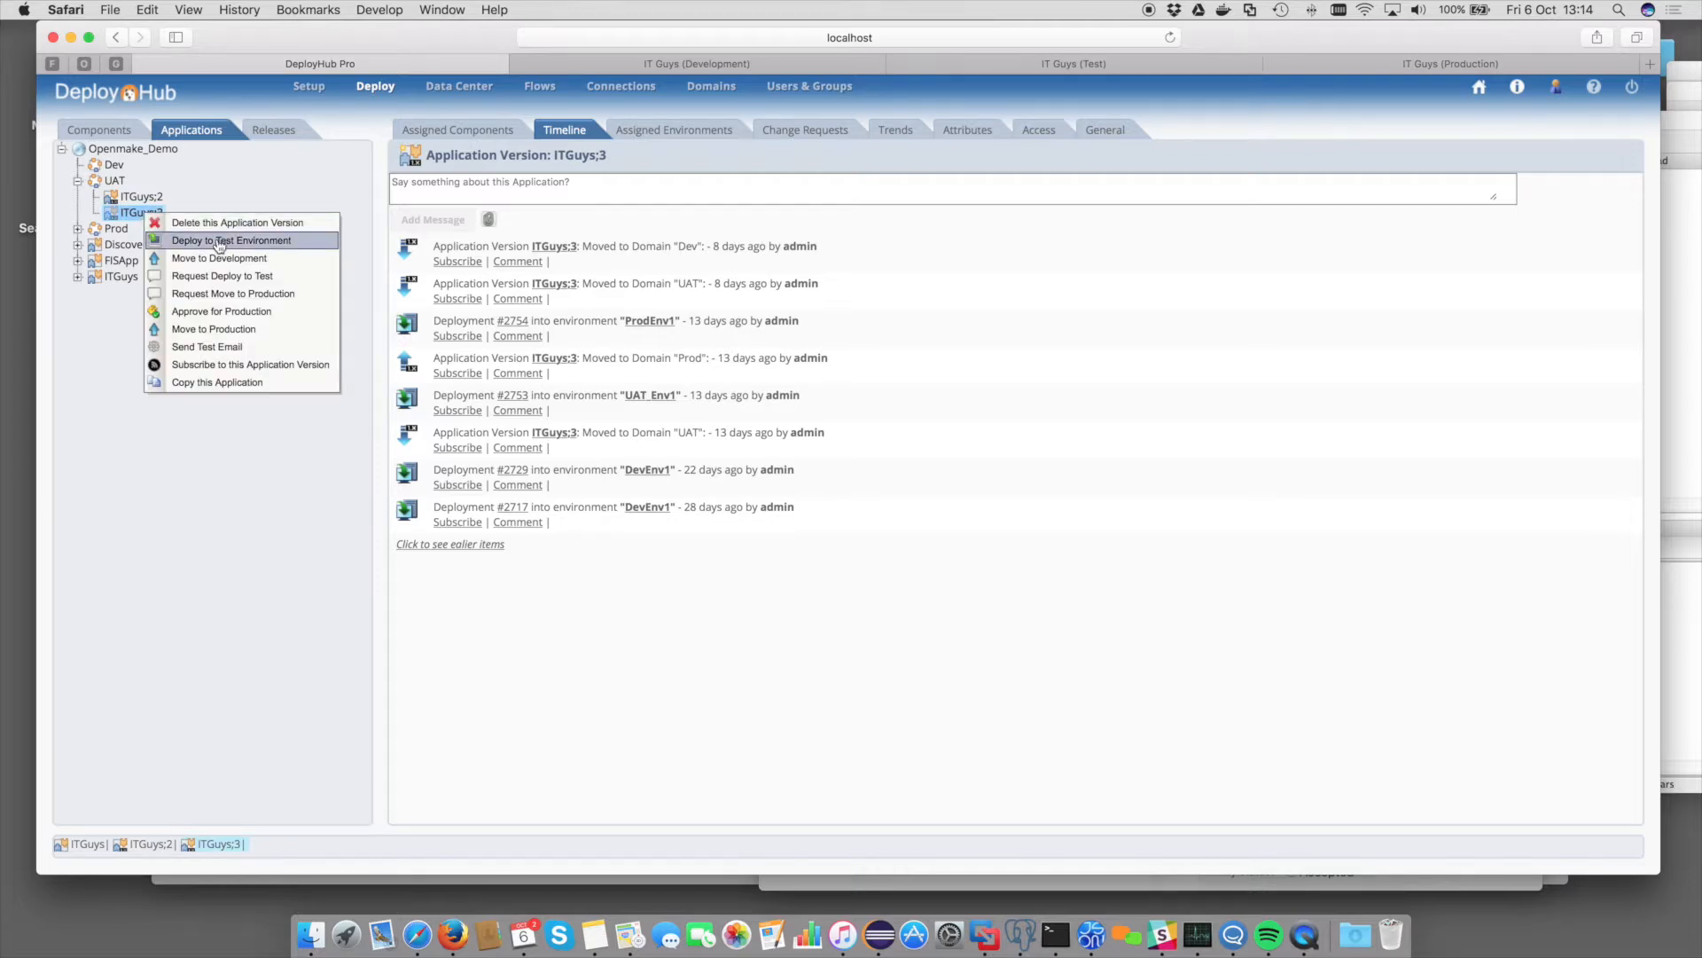
{"action": "left_click", "coordinate": [219, 241]}
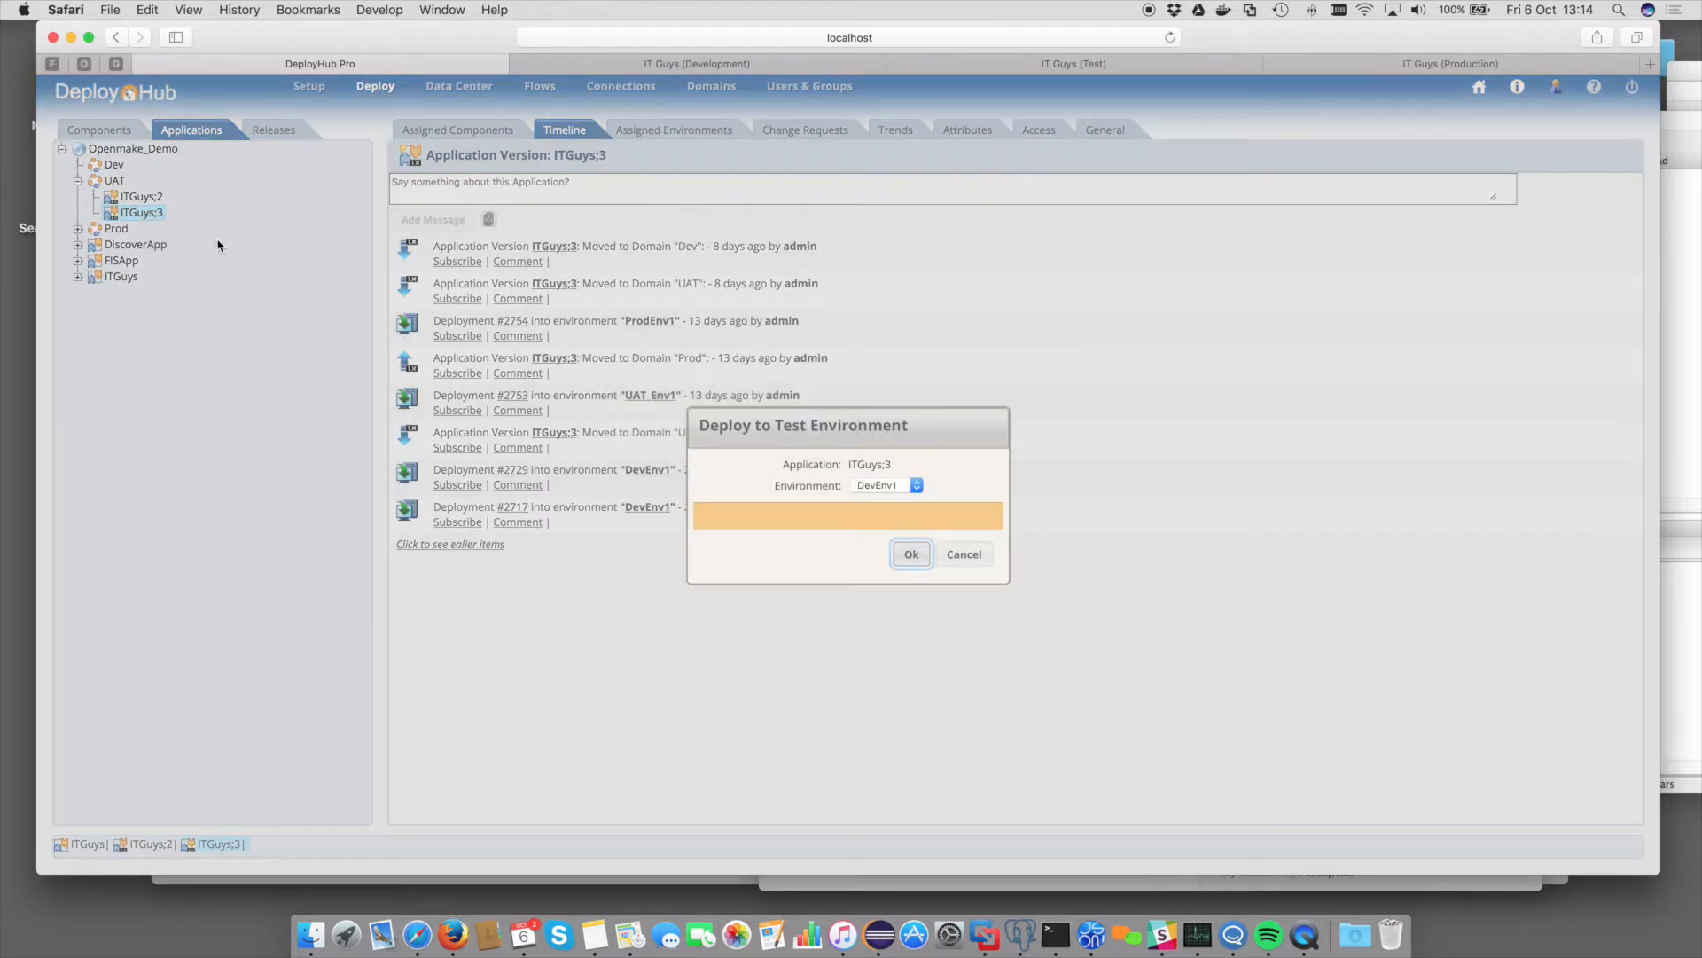
{"action": "left_click", "coordinate": [917, 487]}
{"action": "left_click", "coordinate": [898, 514]}
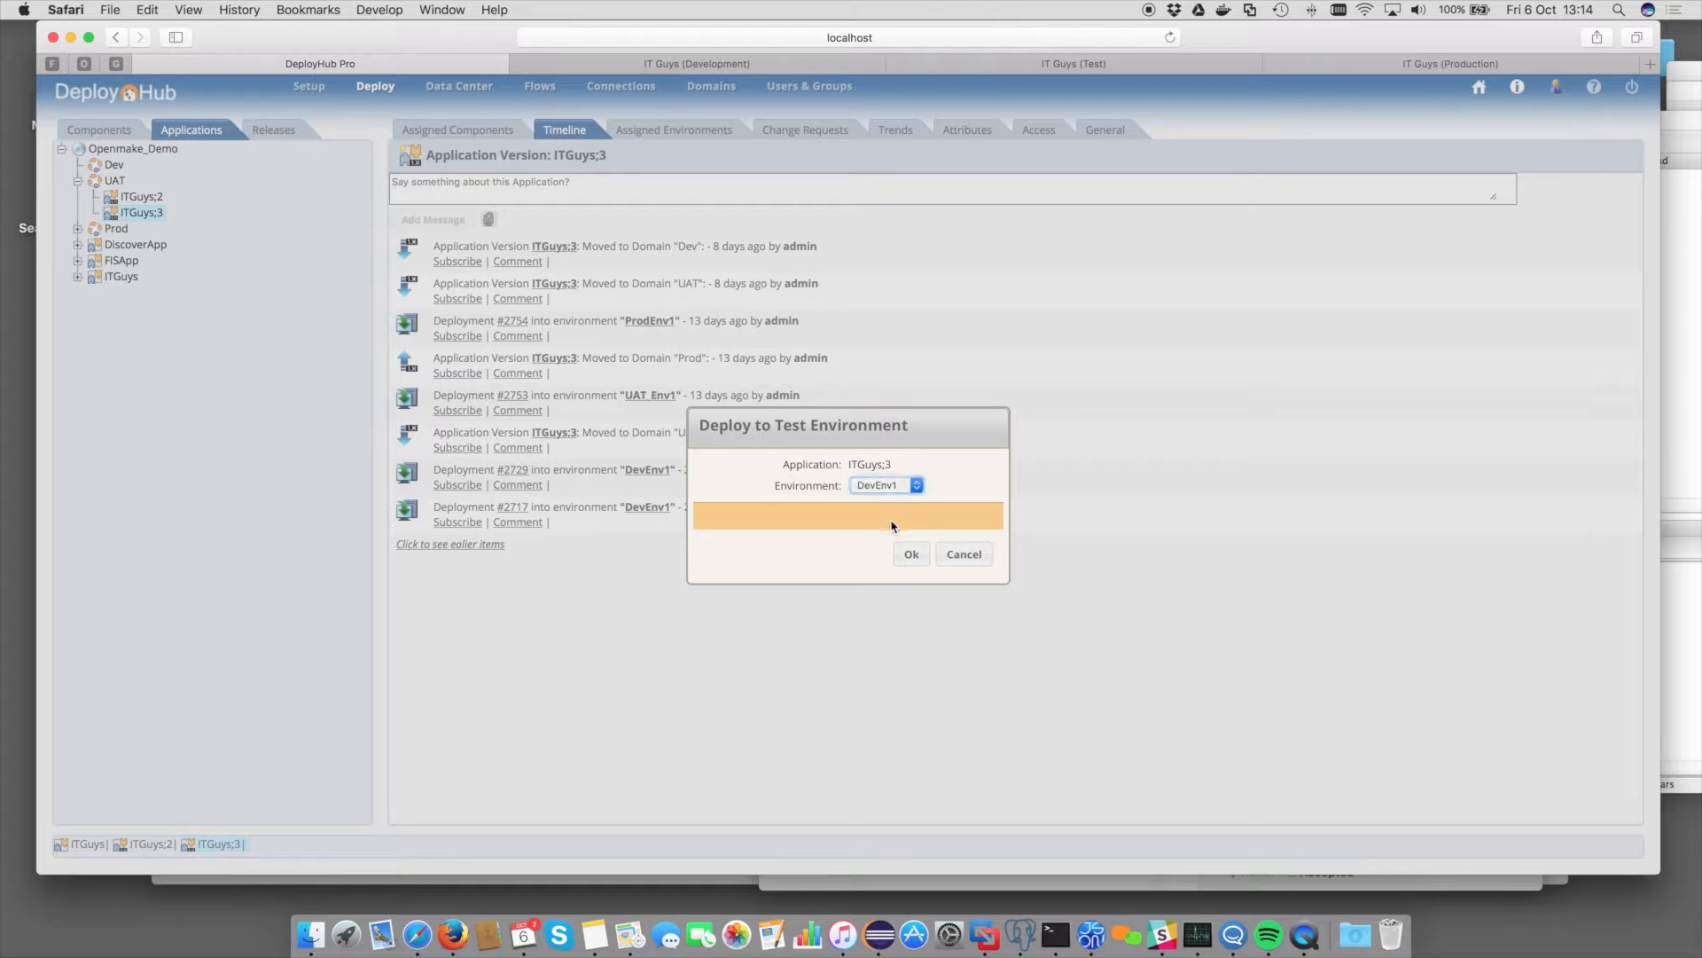
{"action": "left_click", "coordinate": [912, 554]}
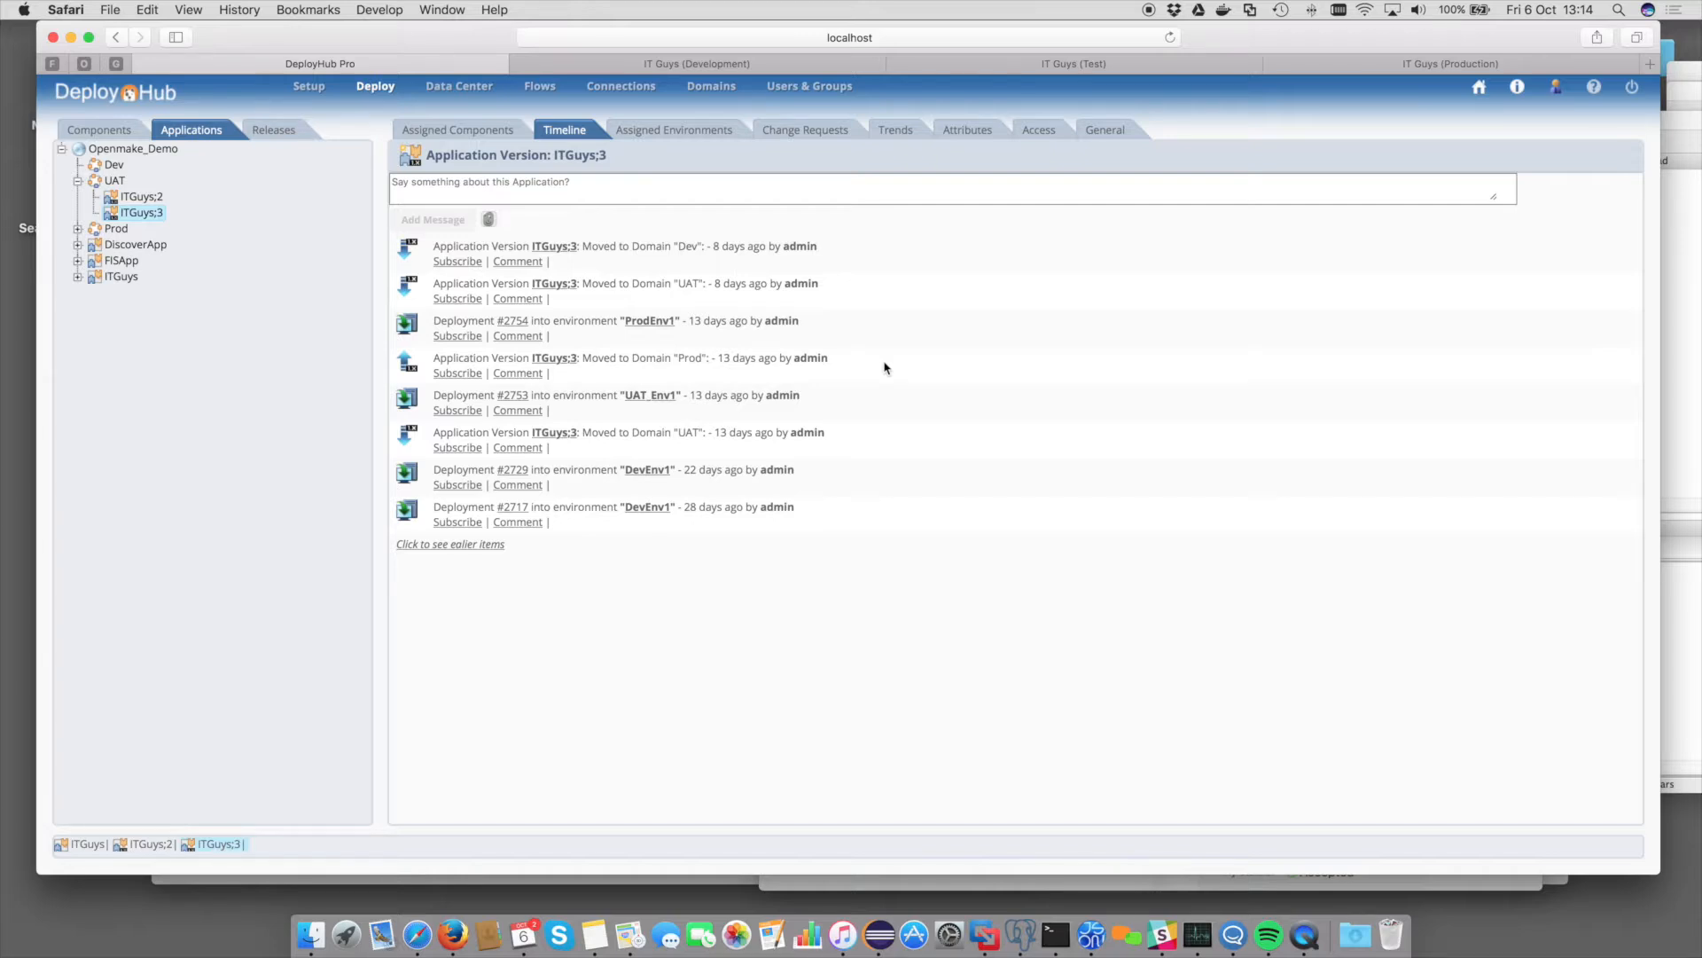
- Refresh the ITGuys;3 timeline and review the files and log of its newest UAT_Env1 deployment
{"action": "left_click", "coordinate": [571, 130]}
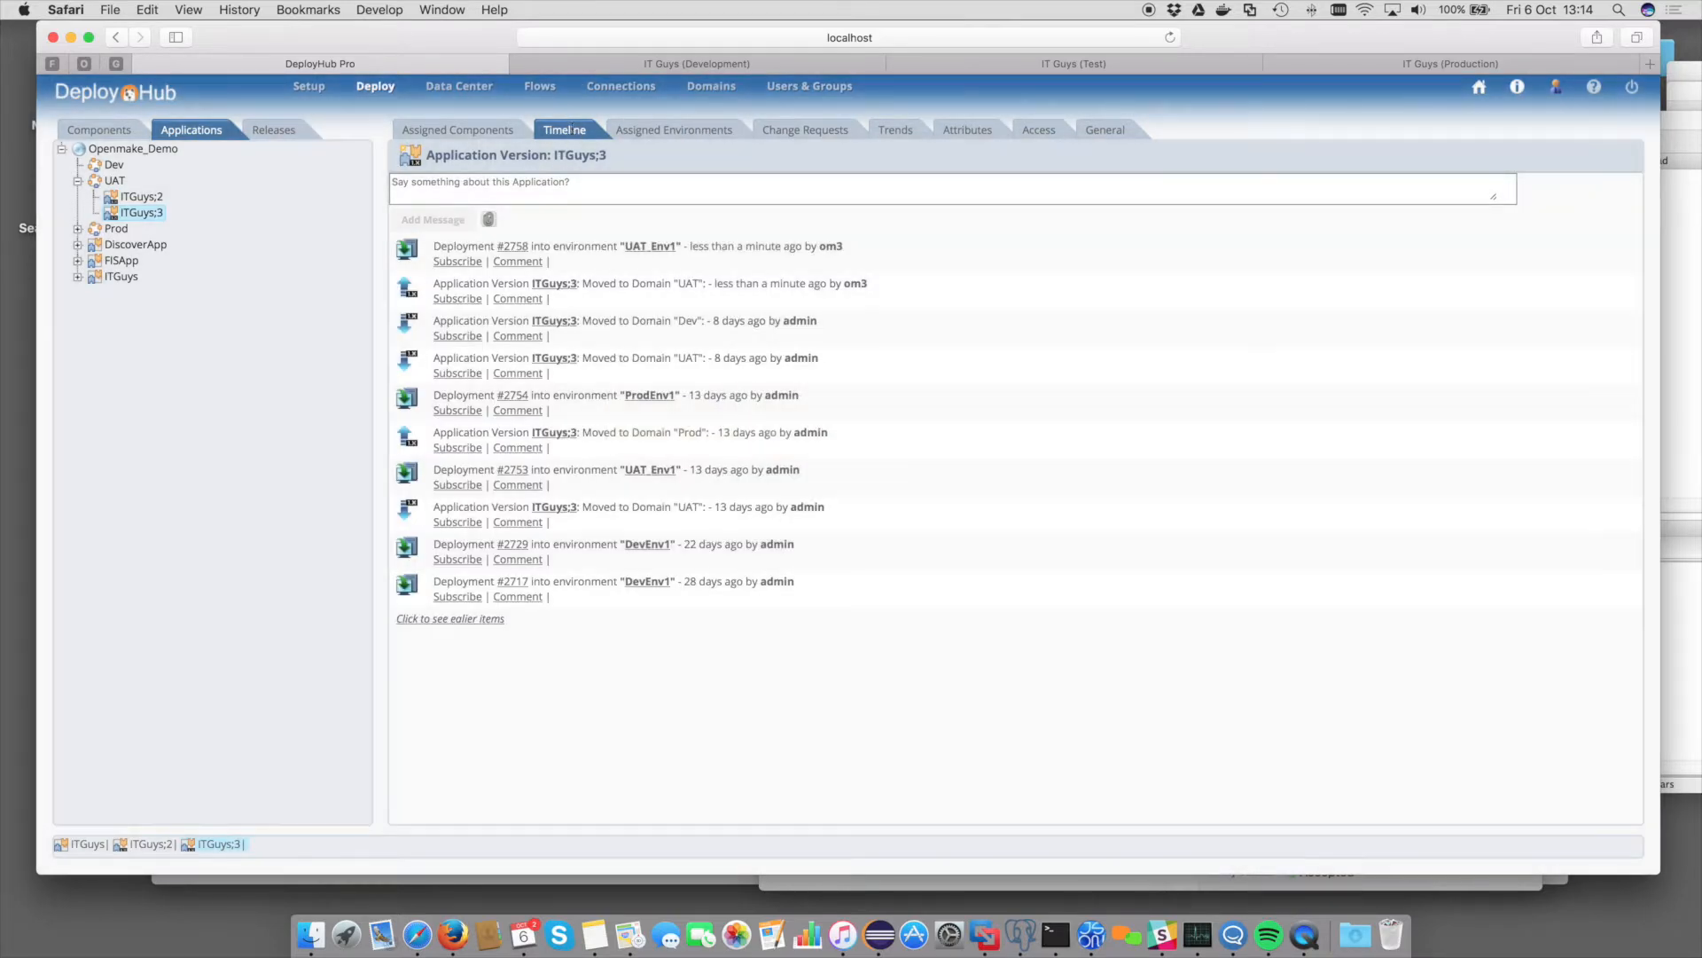
{"action": "left_click", "coordinate": [514, 248]}
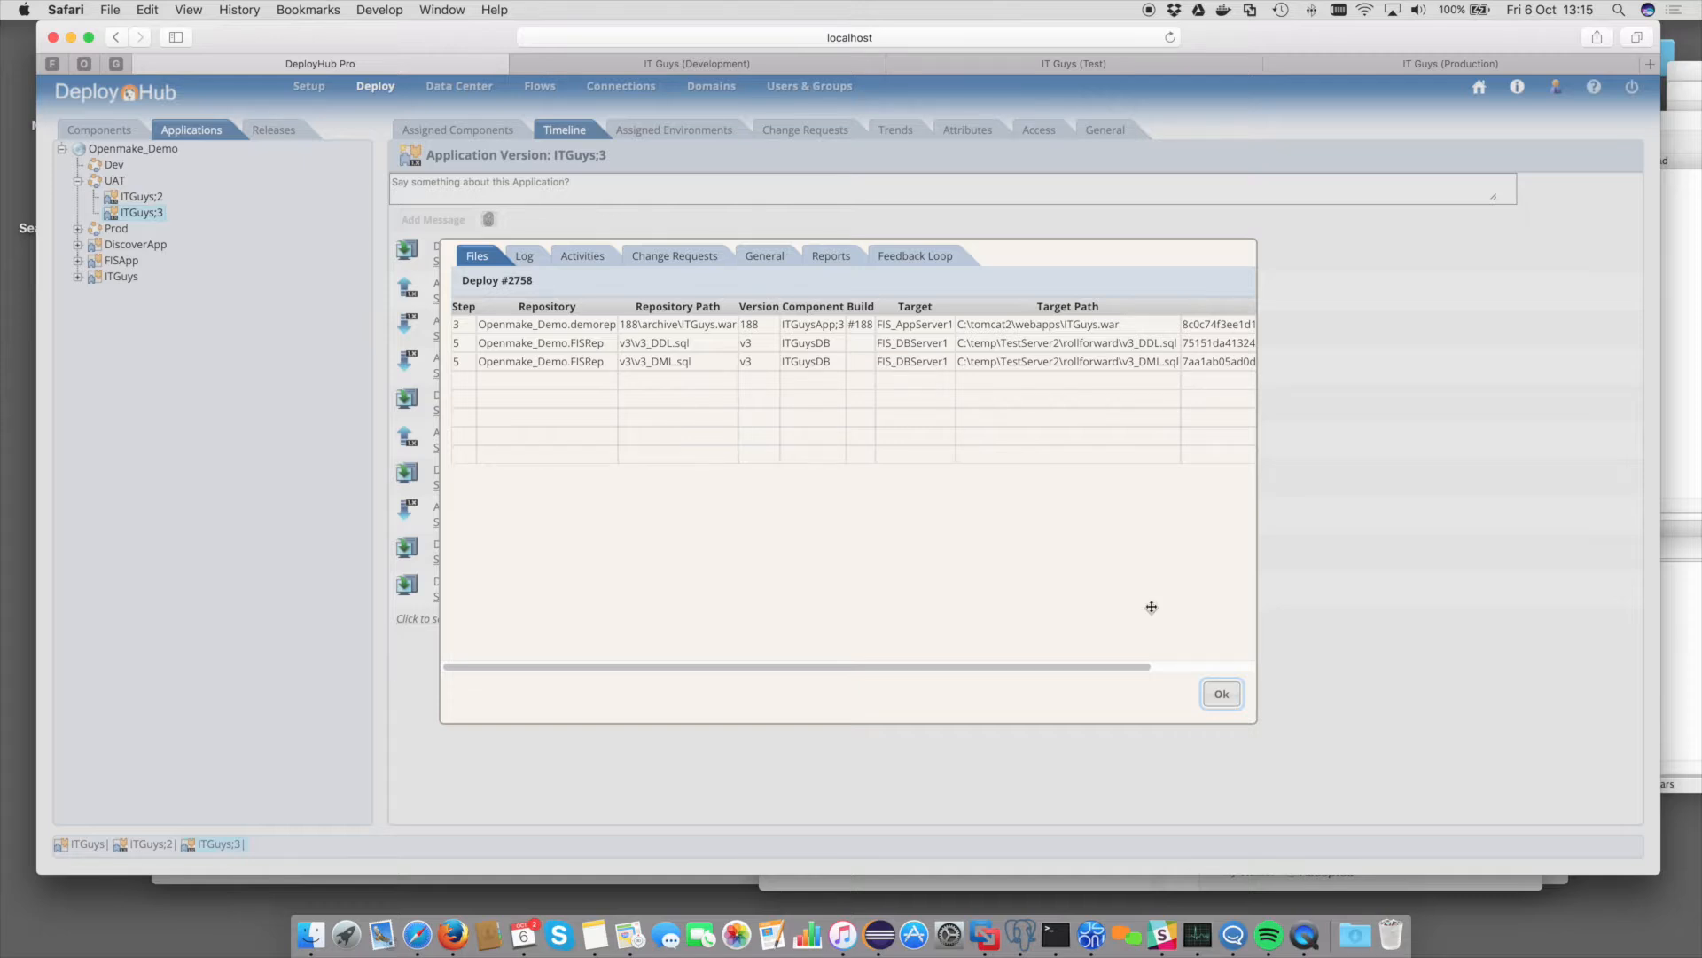
{"action": "left_click", "coordinate": [524, 259]}
{"action": "scroll", "coordinate": [578, 431], "scroll_direction": "down", "scroll_amount": 5}
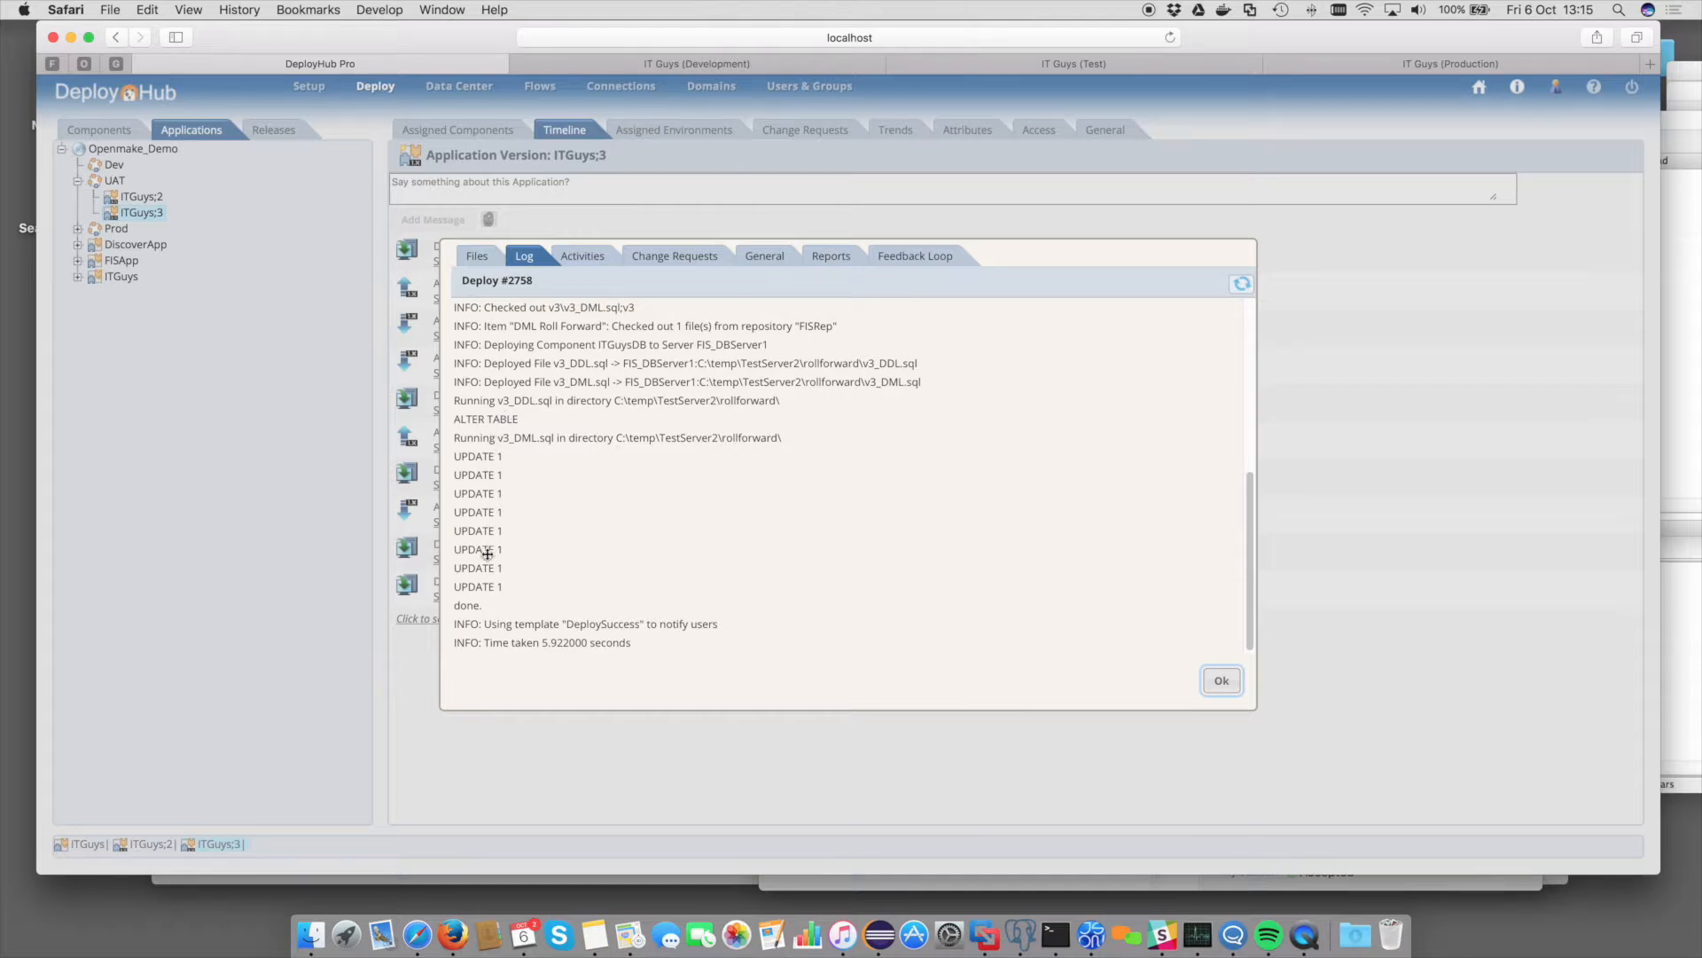
{"action": "left_click", "coordinate": [1220, 683]}
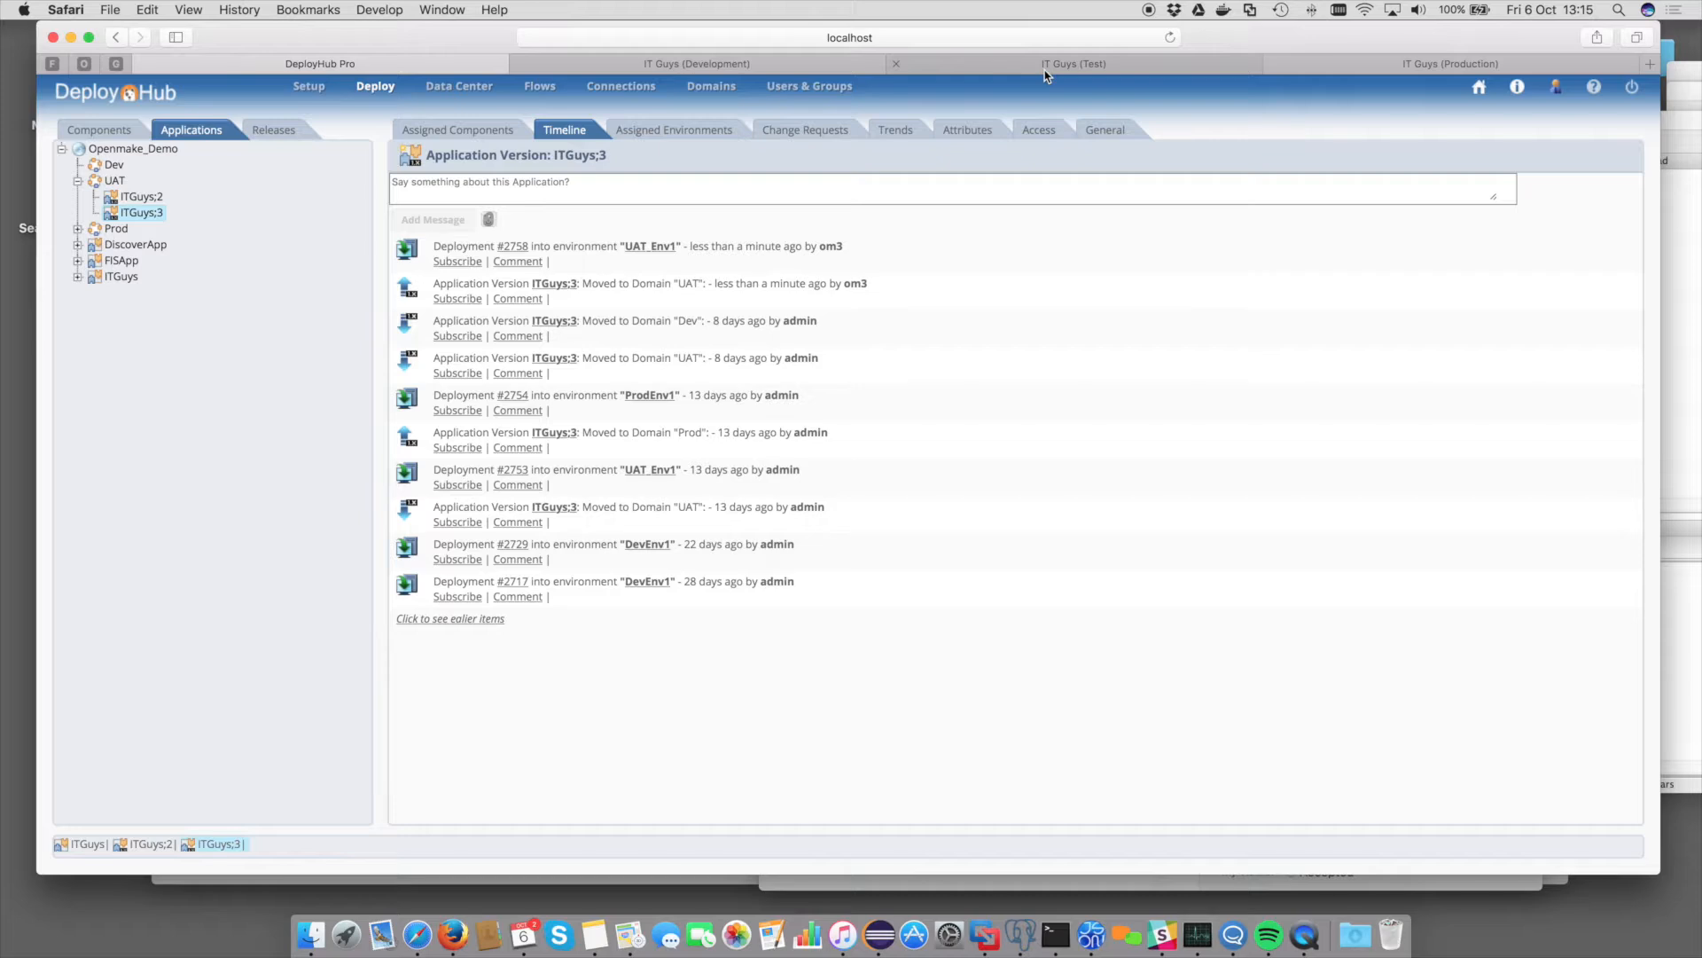
- Reload the IT Guys Test page to examine the site after the ITGuys;3 deployment, and return to DeployHub Pro
{"action": "left_click", "coordinate": [1046, 69]}
{"action": "left_click", "coordinate": [1170, 38]}
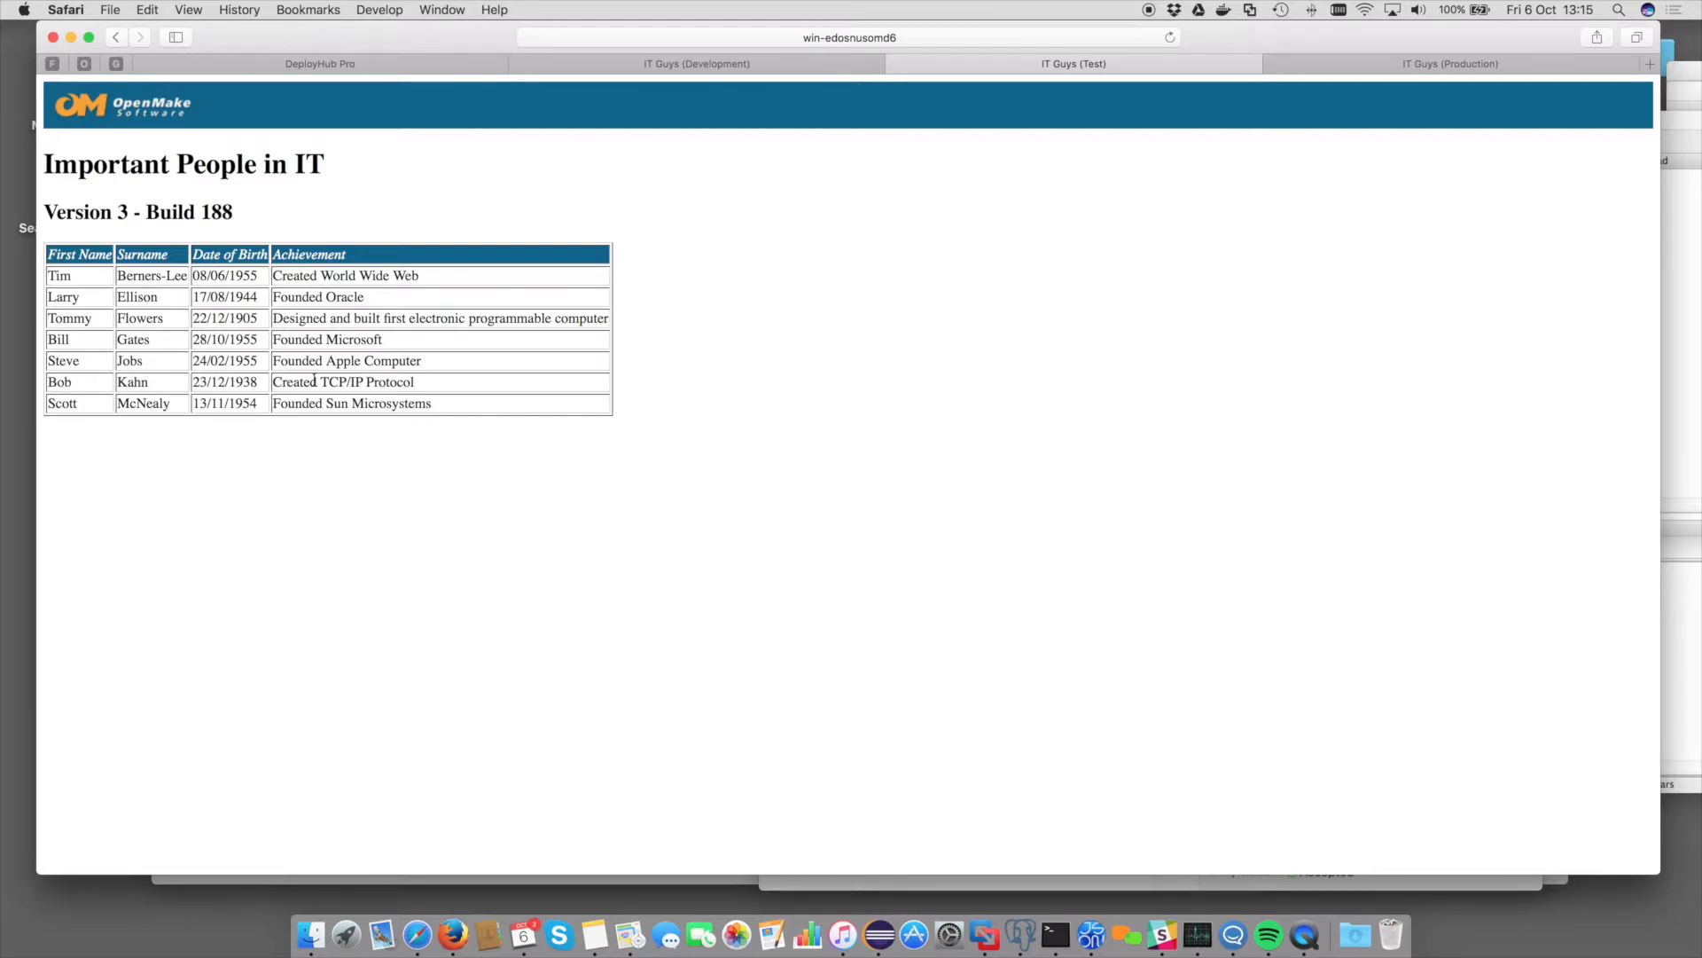
{"action": "left_click", "coordinate": [253, 70]}
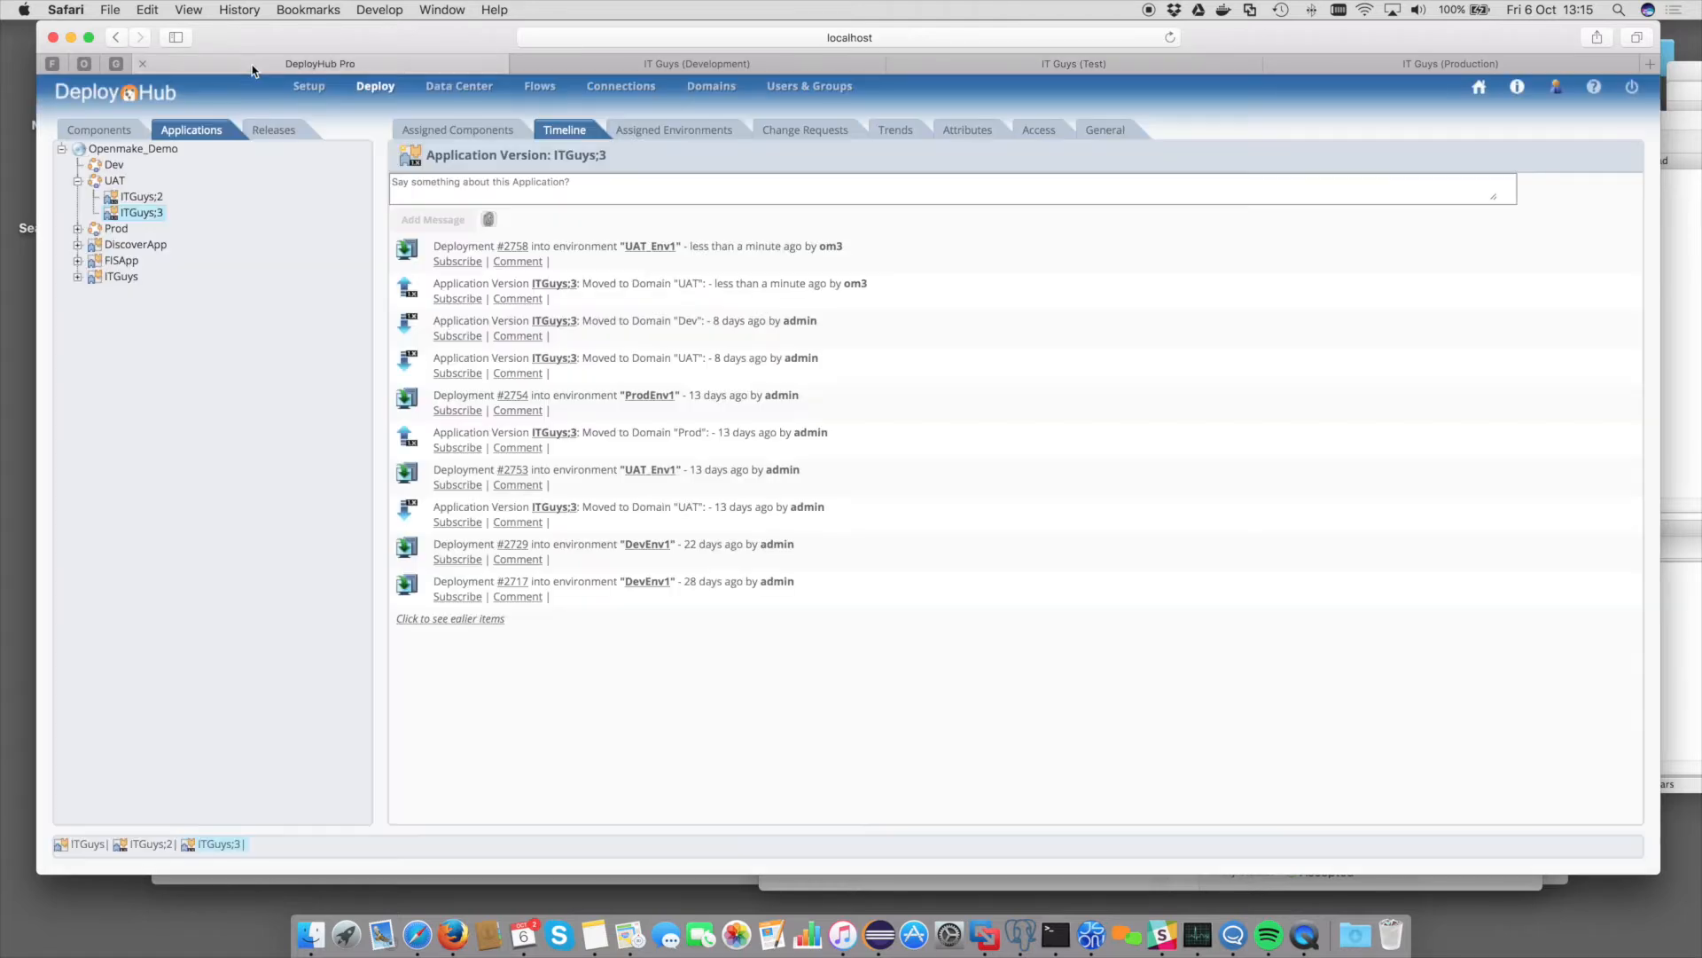
- Move application version ITGuys;3 from UAT to the Prod domain, leaving the notes empty
{"action": "right_click", "coordinate": [147, 220]}
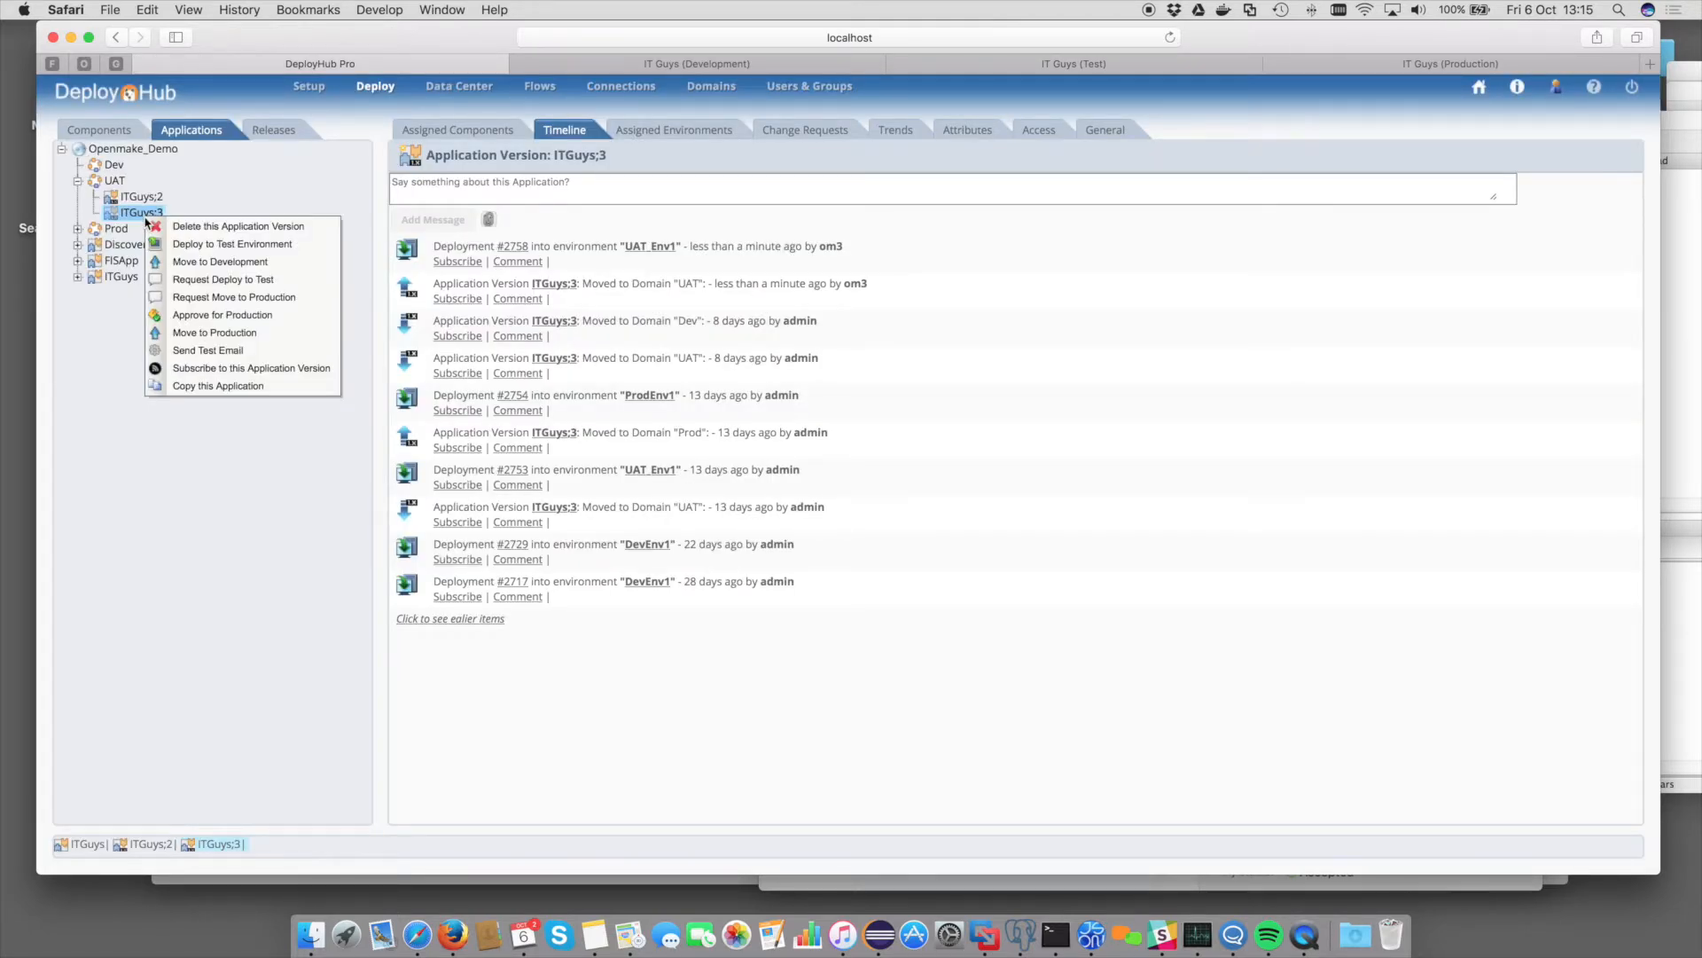
{"action": "left_click", "coordinate": [215, 333]}
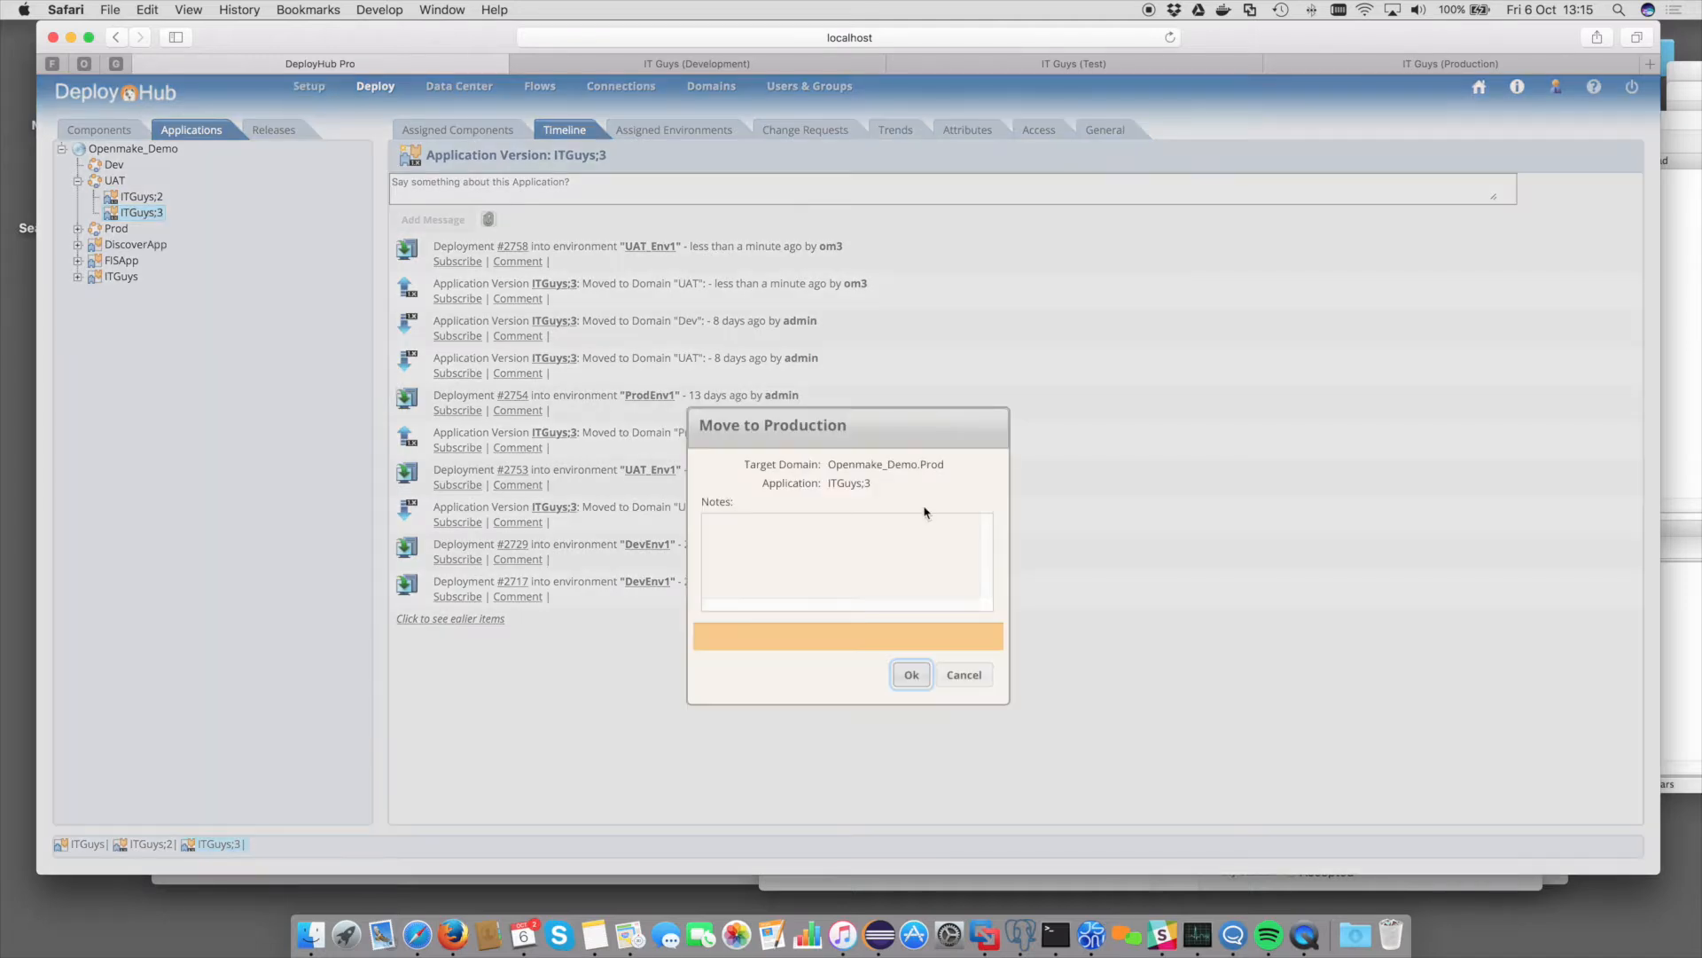
{"action": "left_click", "coordinate": [911, 675]}
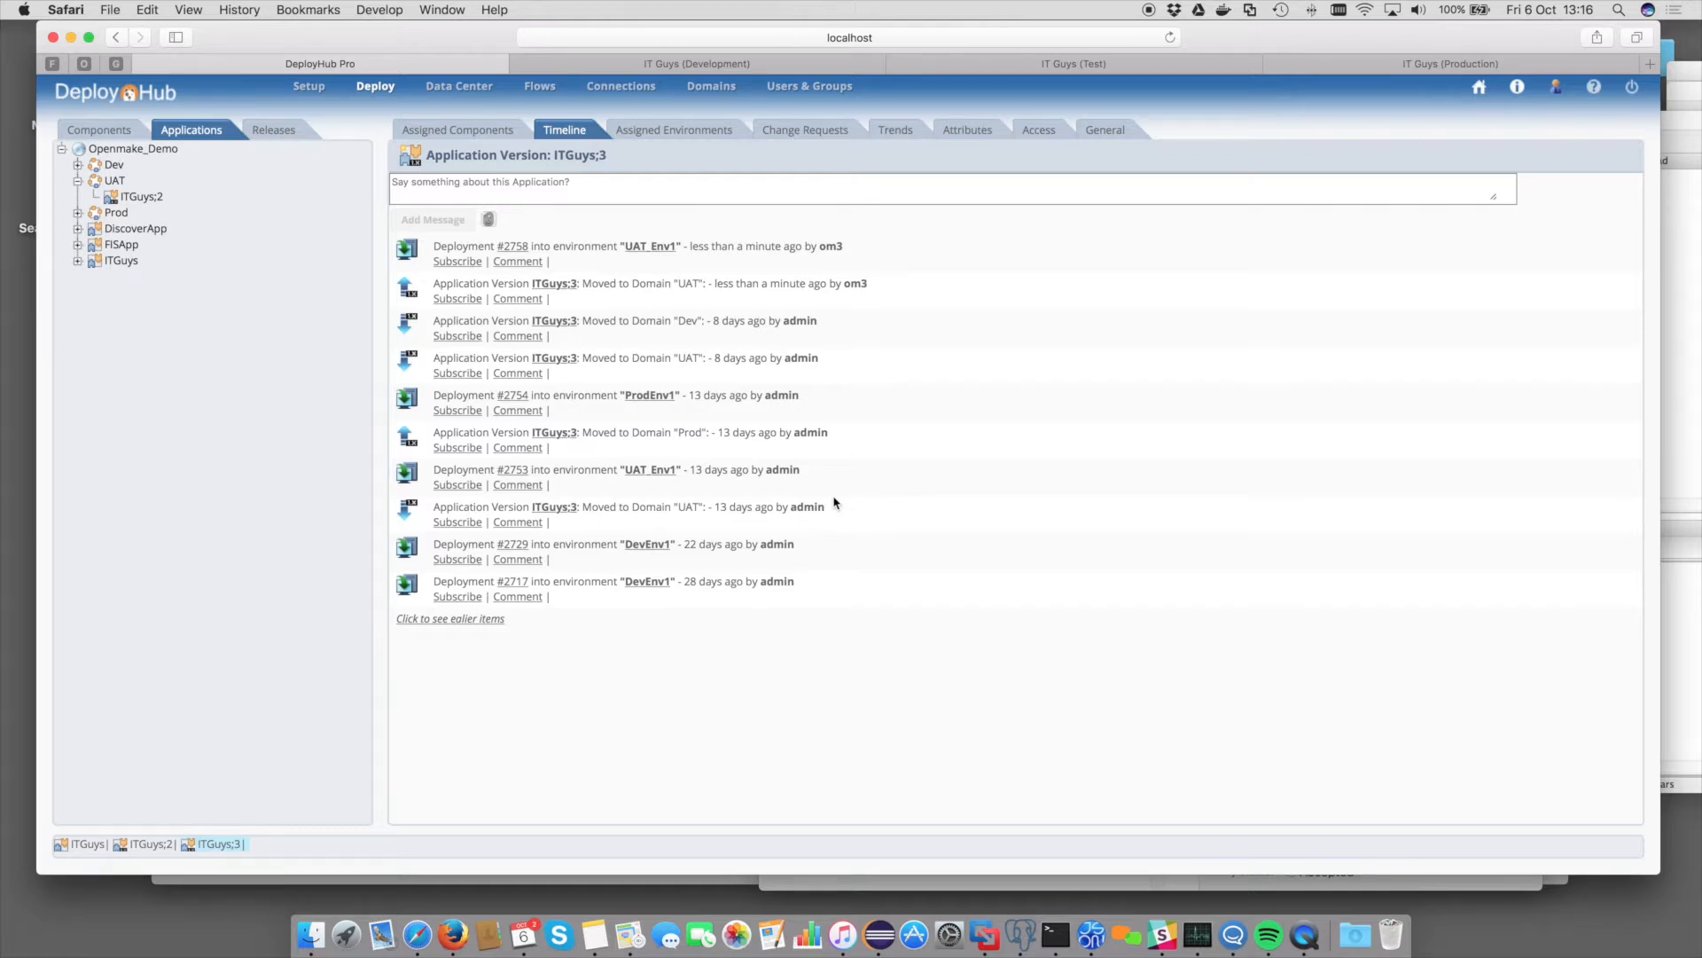
- Deploy ITGuys;3 from the Prod domain to the production environment ProdEnv1
{"action": "left_click", "coordinate": [78, 212]}
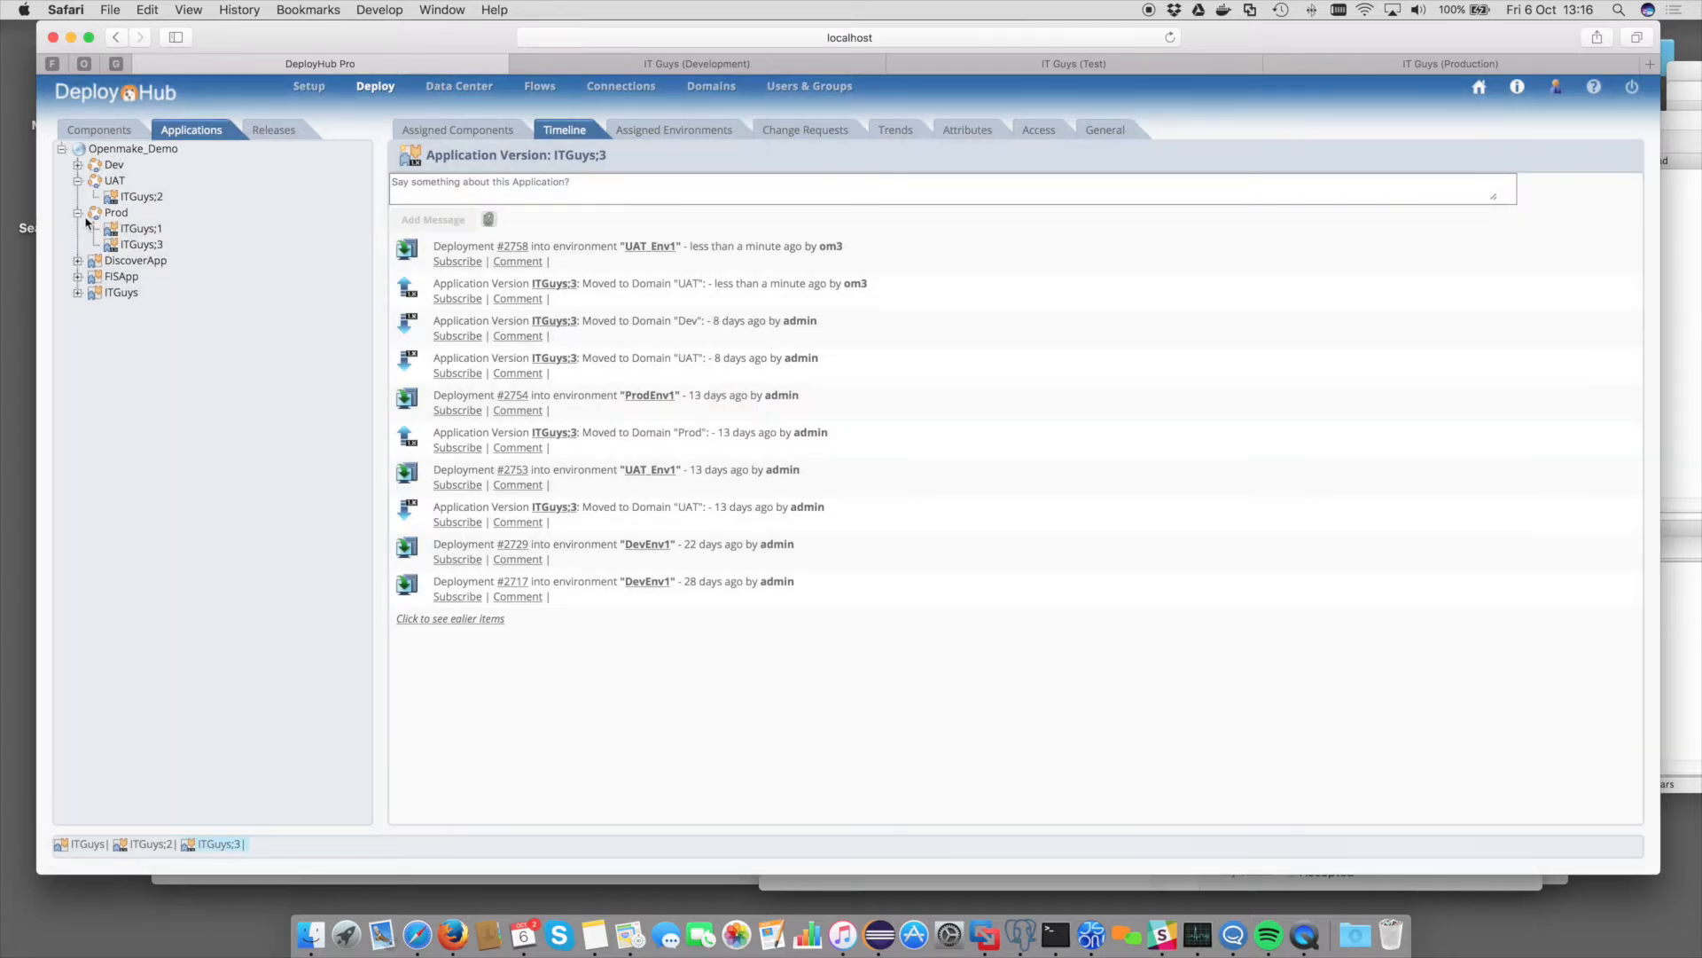
{"action": "left_click", "coordinate": [144, 249]}
{"action": "right_click", "coordinate": [145, 252]}
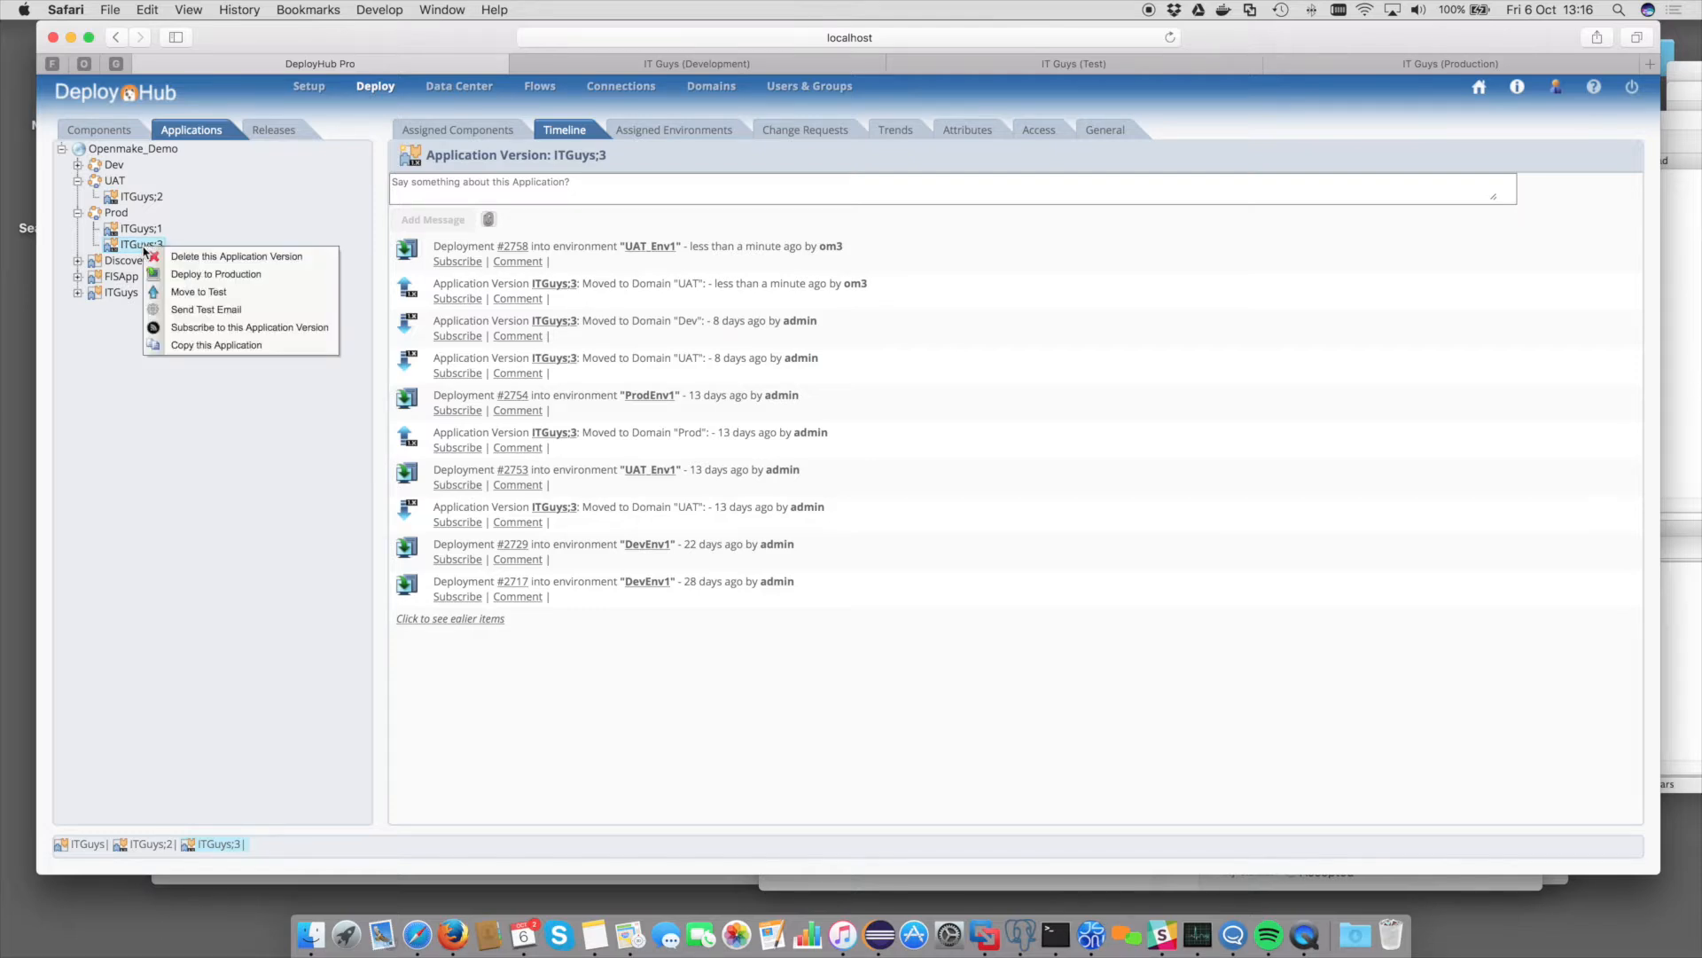
{"action": "left_click", "coordinate": [211, 275]}
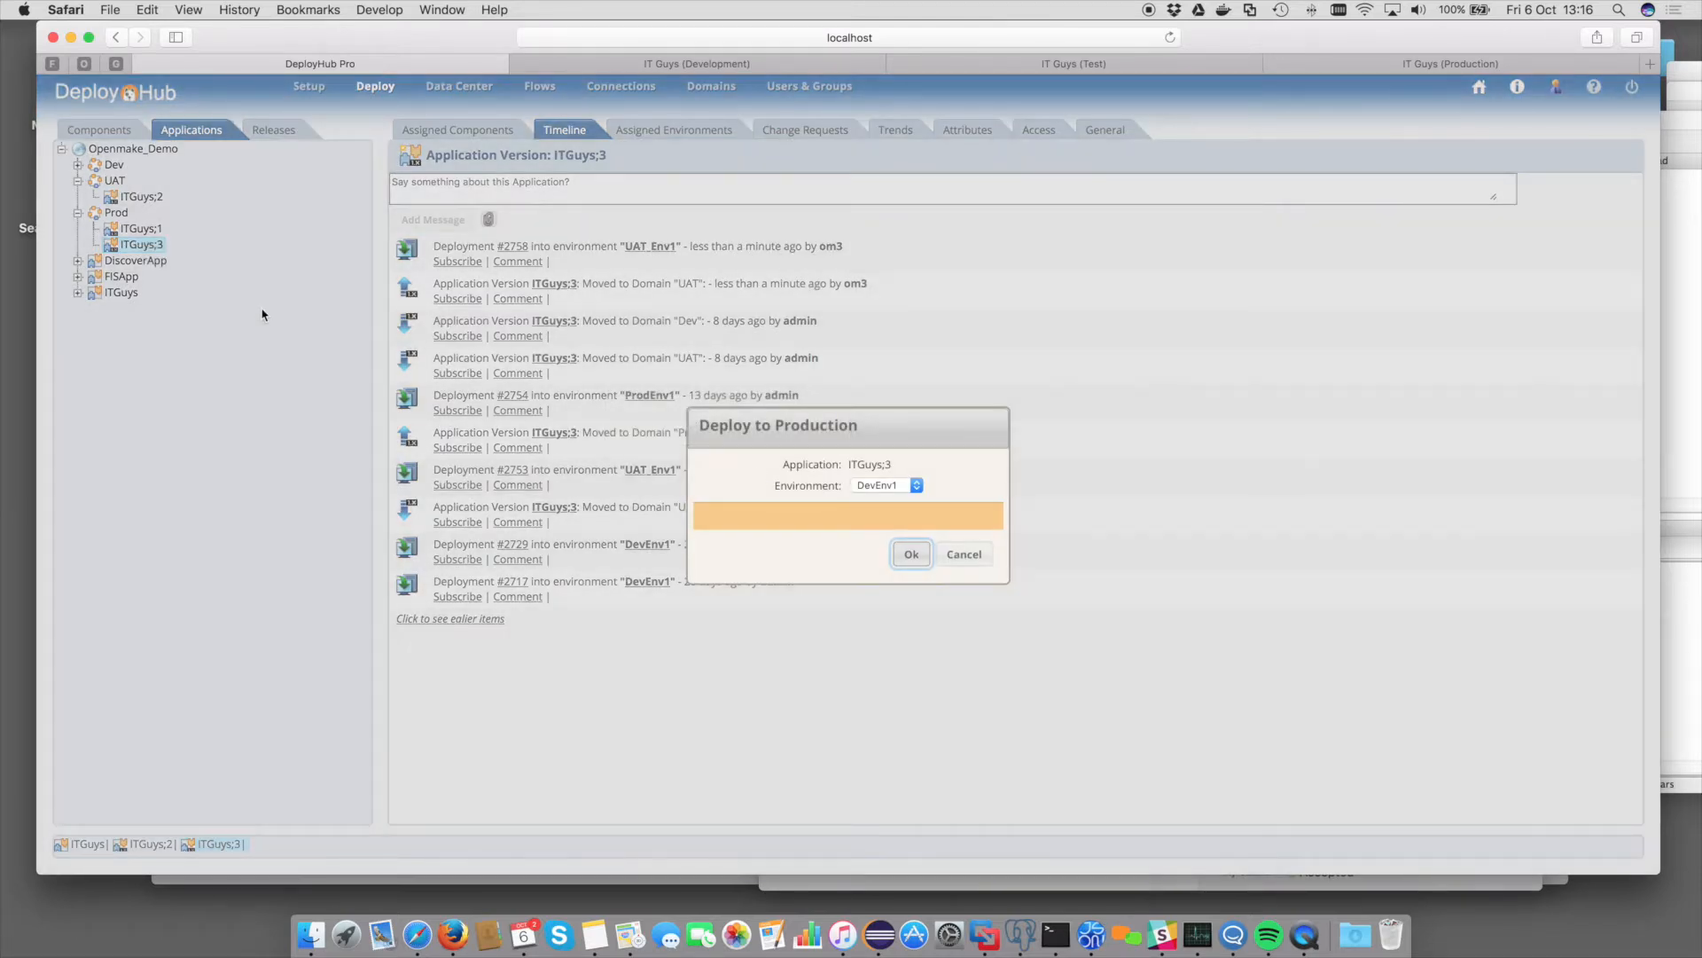
{"action": "left_click", "coordinate": [916, 487]}
{"action": "left_click", "coordinate": [882, 508]}
{"action": "left_click", "coordinate": [911, 555]}
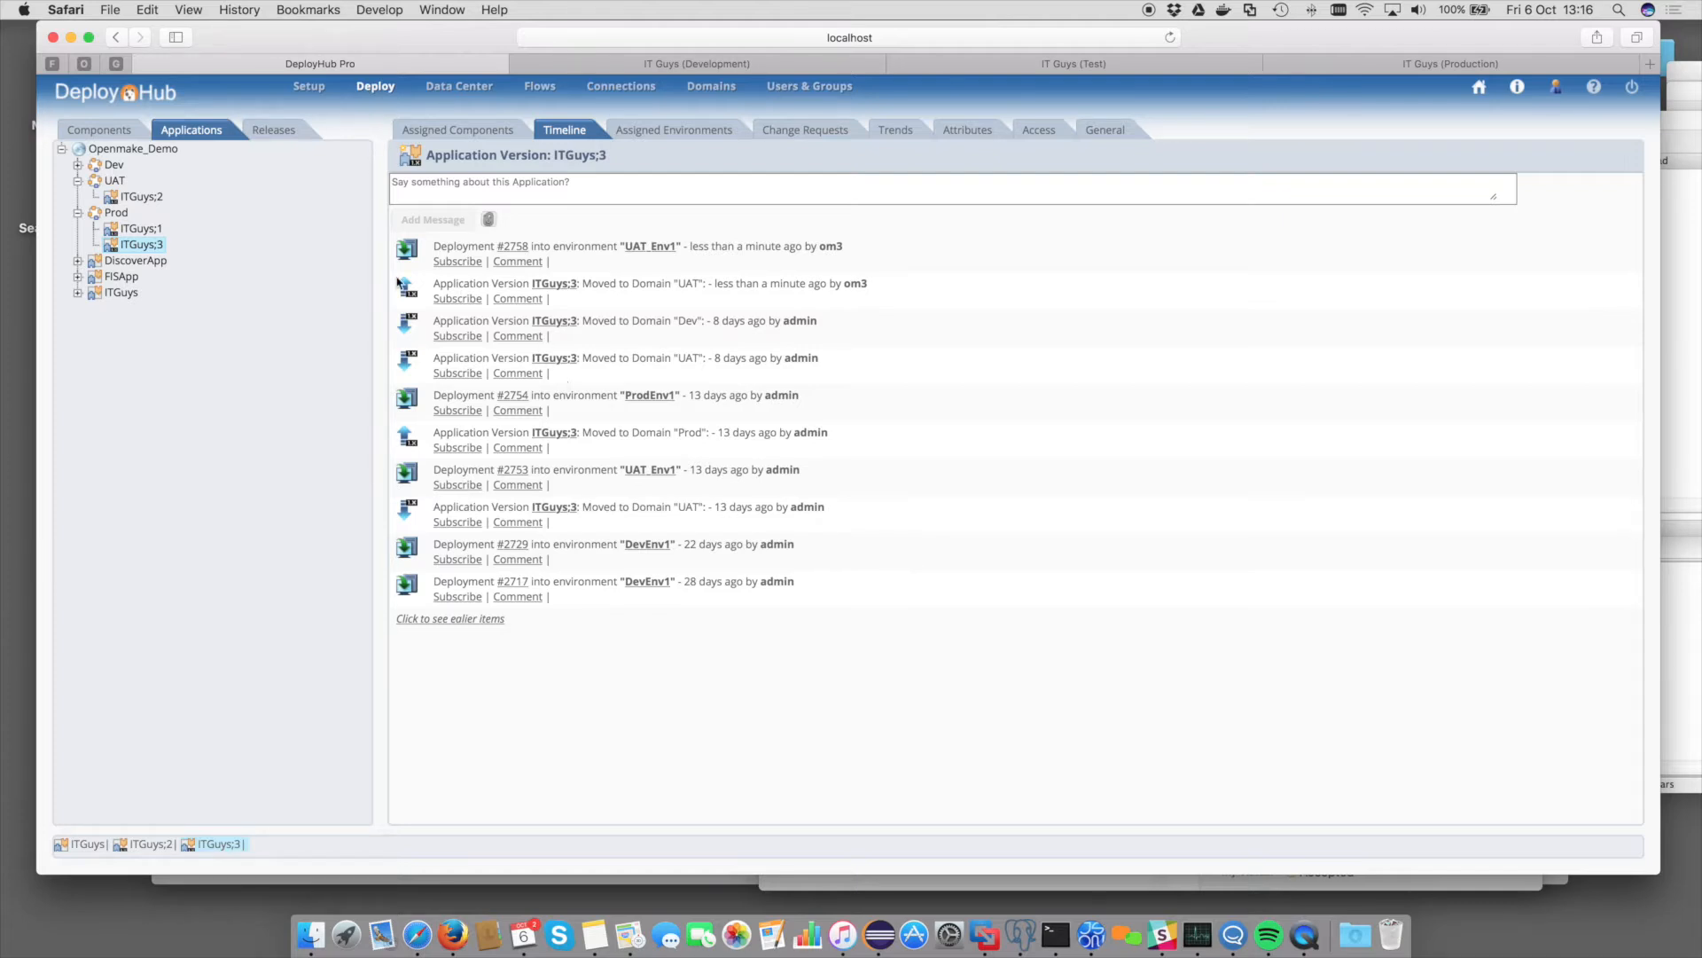
- Refresh the ITGuys;3 timeline and review the files and full log of its newest ProdEnv1 deployment
{"action": "left_click", "coordinate": [158, 247]}
{"action": "left_click", "coordinate": [565, 131]}
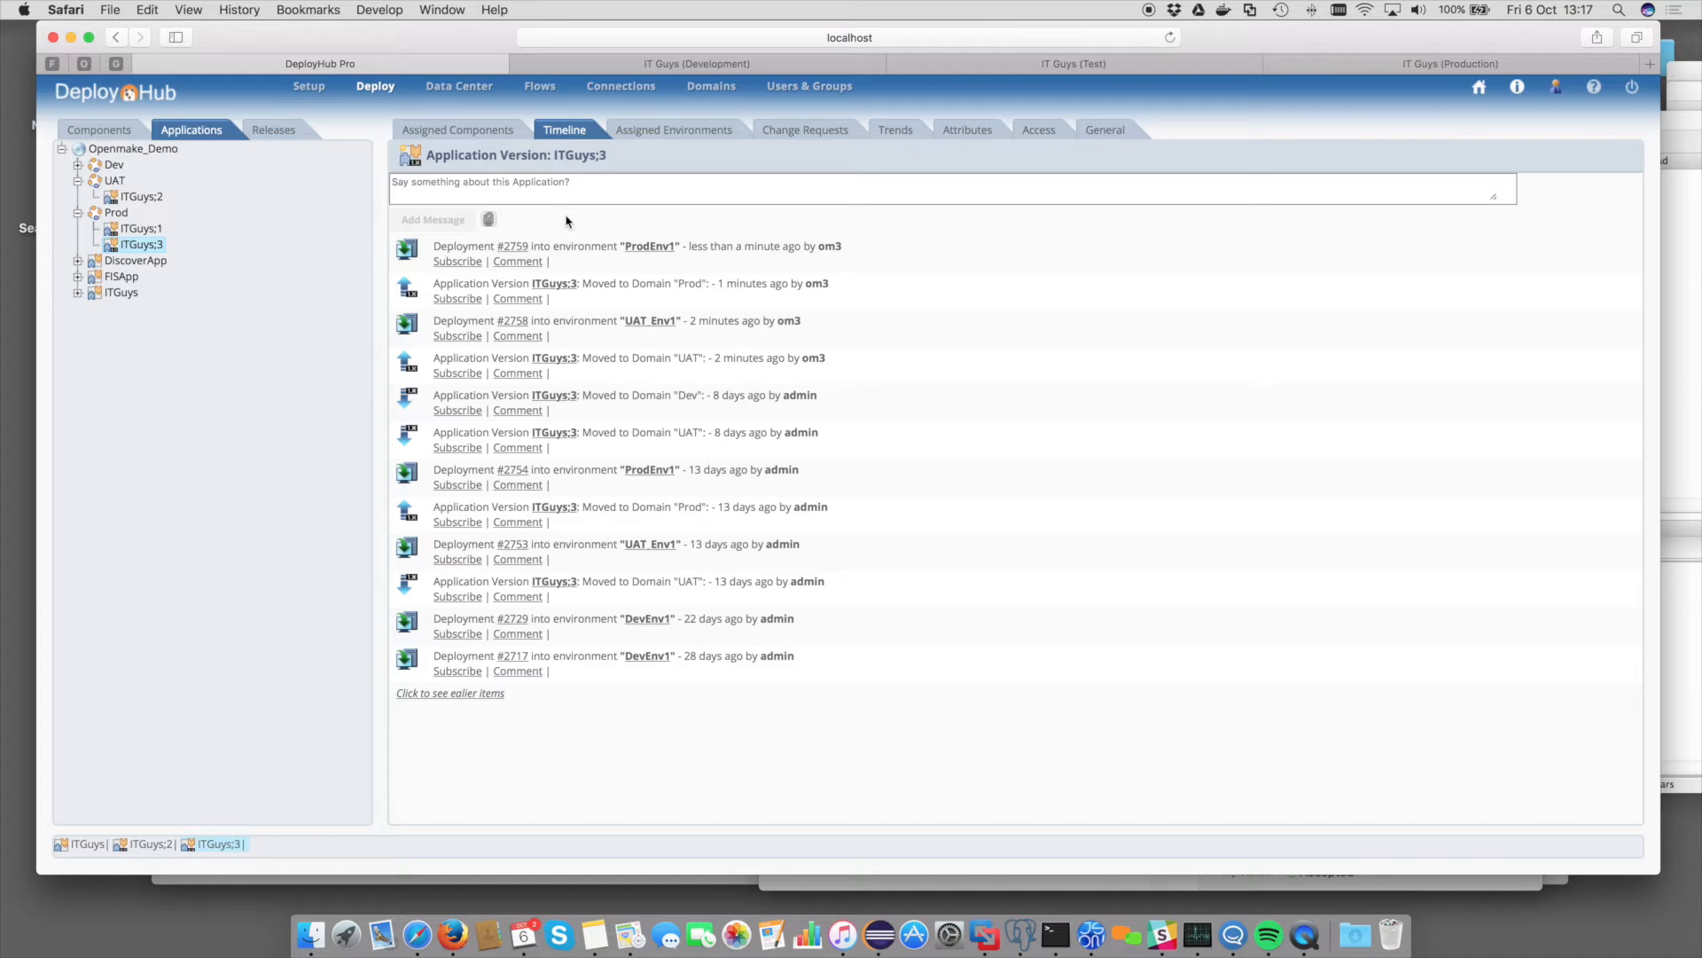
{"action": "left_click", "coordinate": [514, 248]}
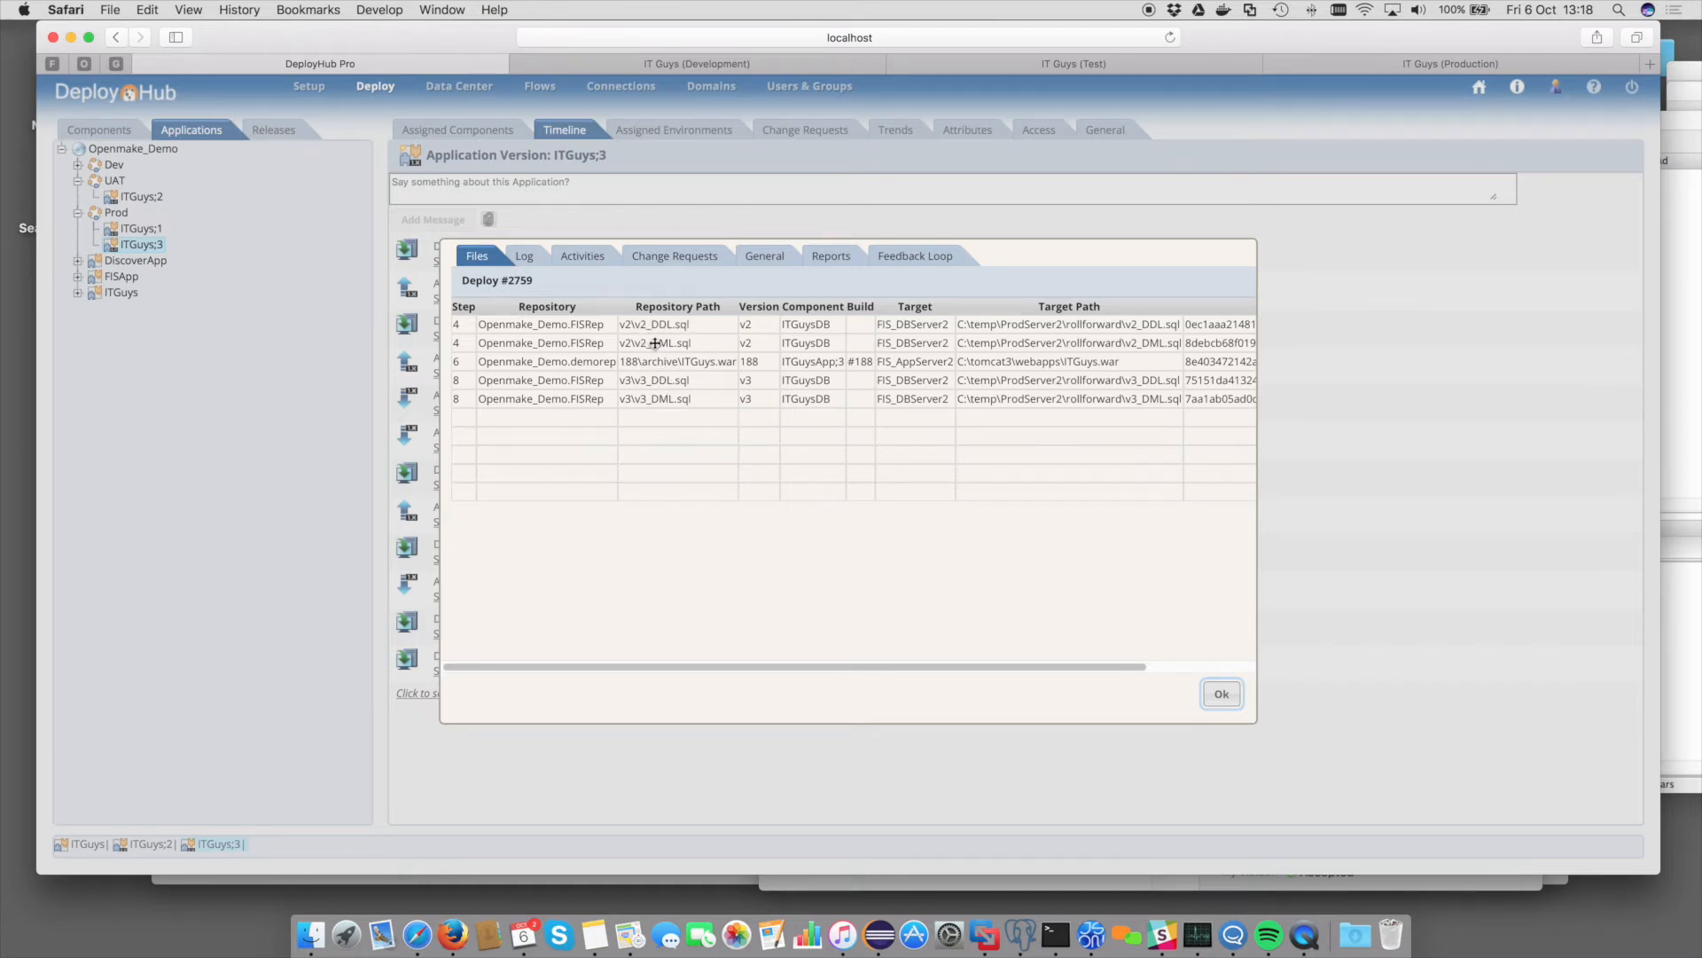
{"action": "left_click", "coordinate": [532, 261]}
{"action": "scroll", "coordinate": [542, 434], "scroll_direction": "down", "scroll_amount": 5}
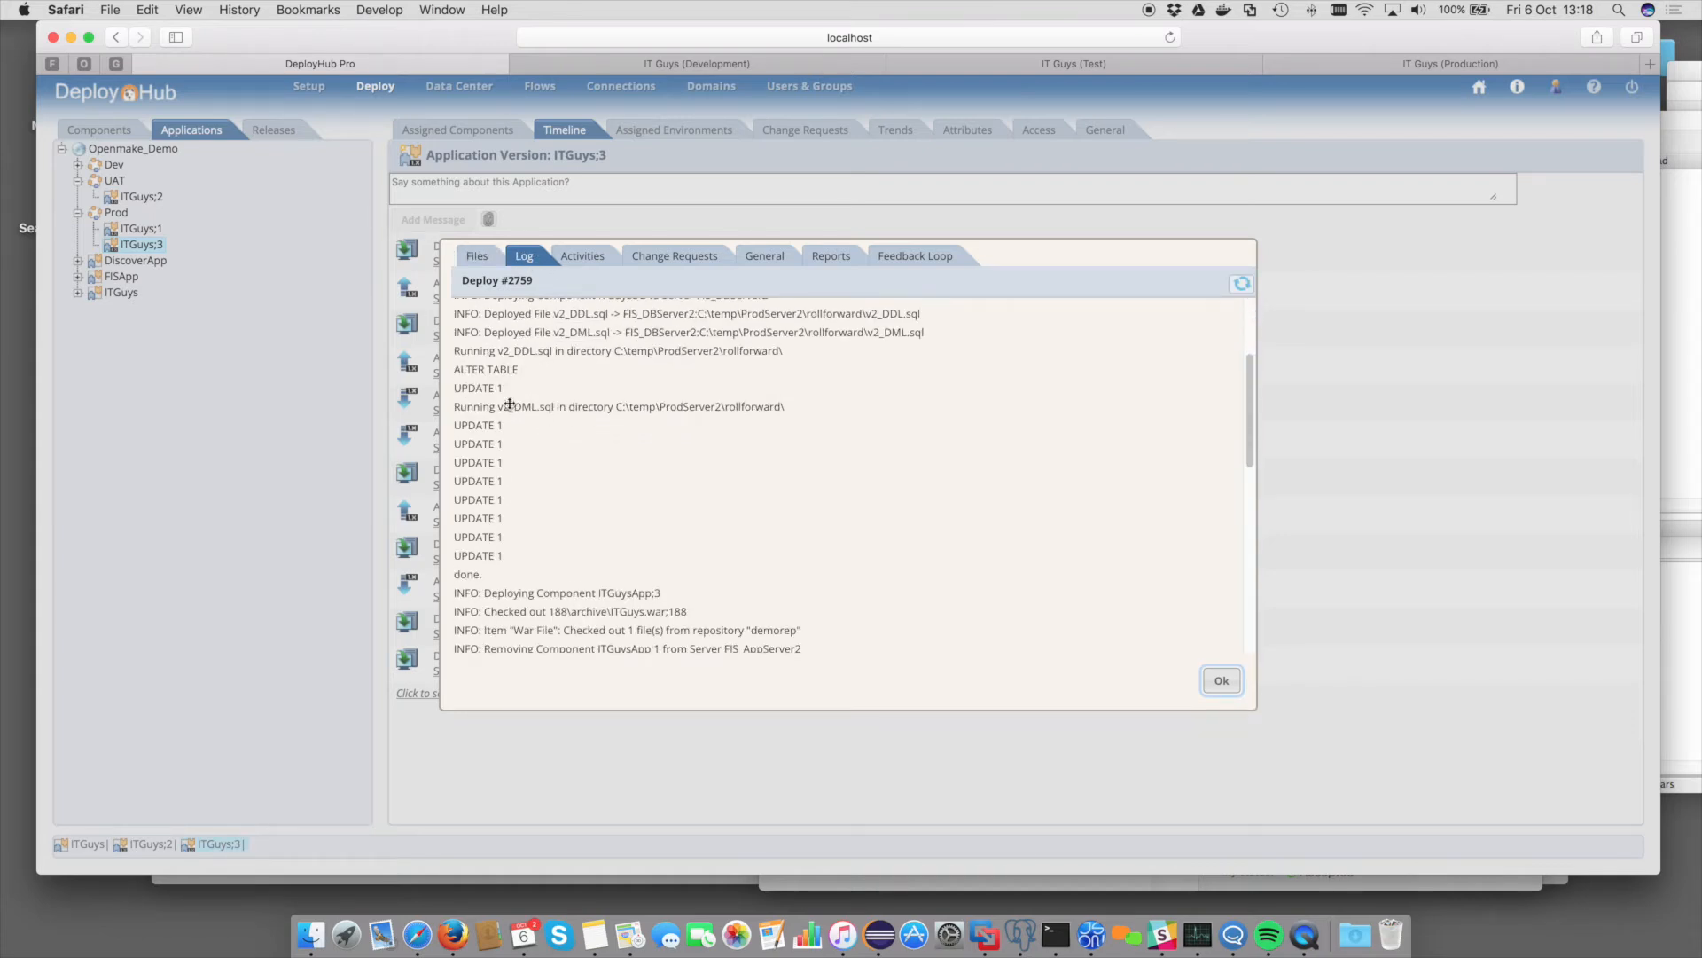
{"action": "scroll", "coordinate": [499, 523], "scroll_direction": "down", "scroll_amount": 8}
{"action": "scroll", "coordinate": [498, 523], "scroll_direction": "down", "scroll_amount": 5}
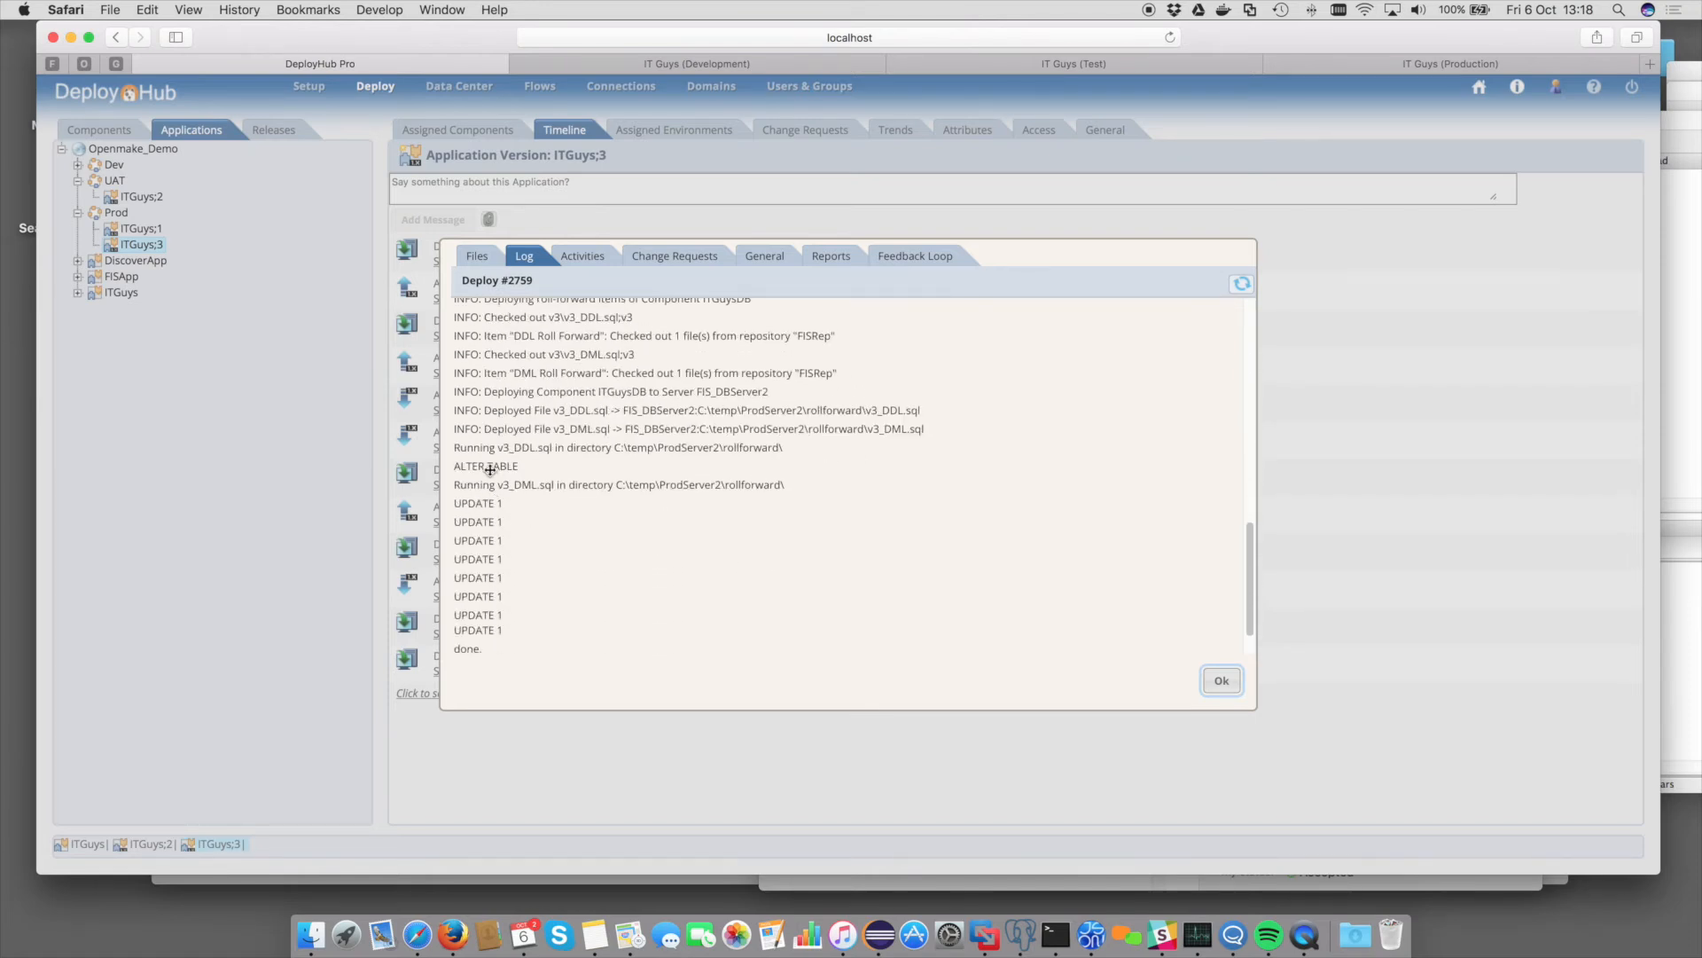
{"action": "scroll", "coordinate": [489, 550], "scroll_direction": "down", "scroll_amount": 2}
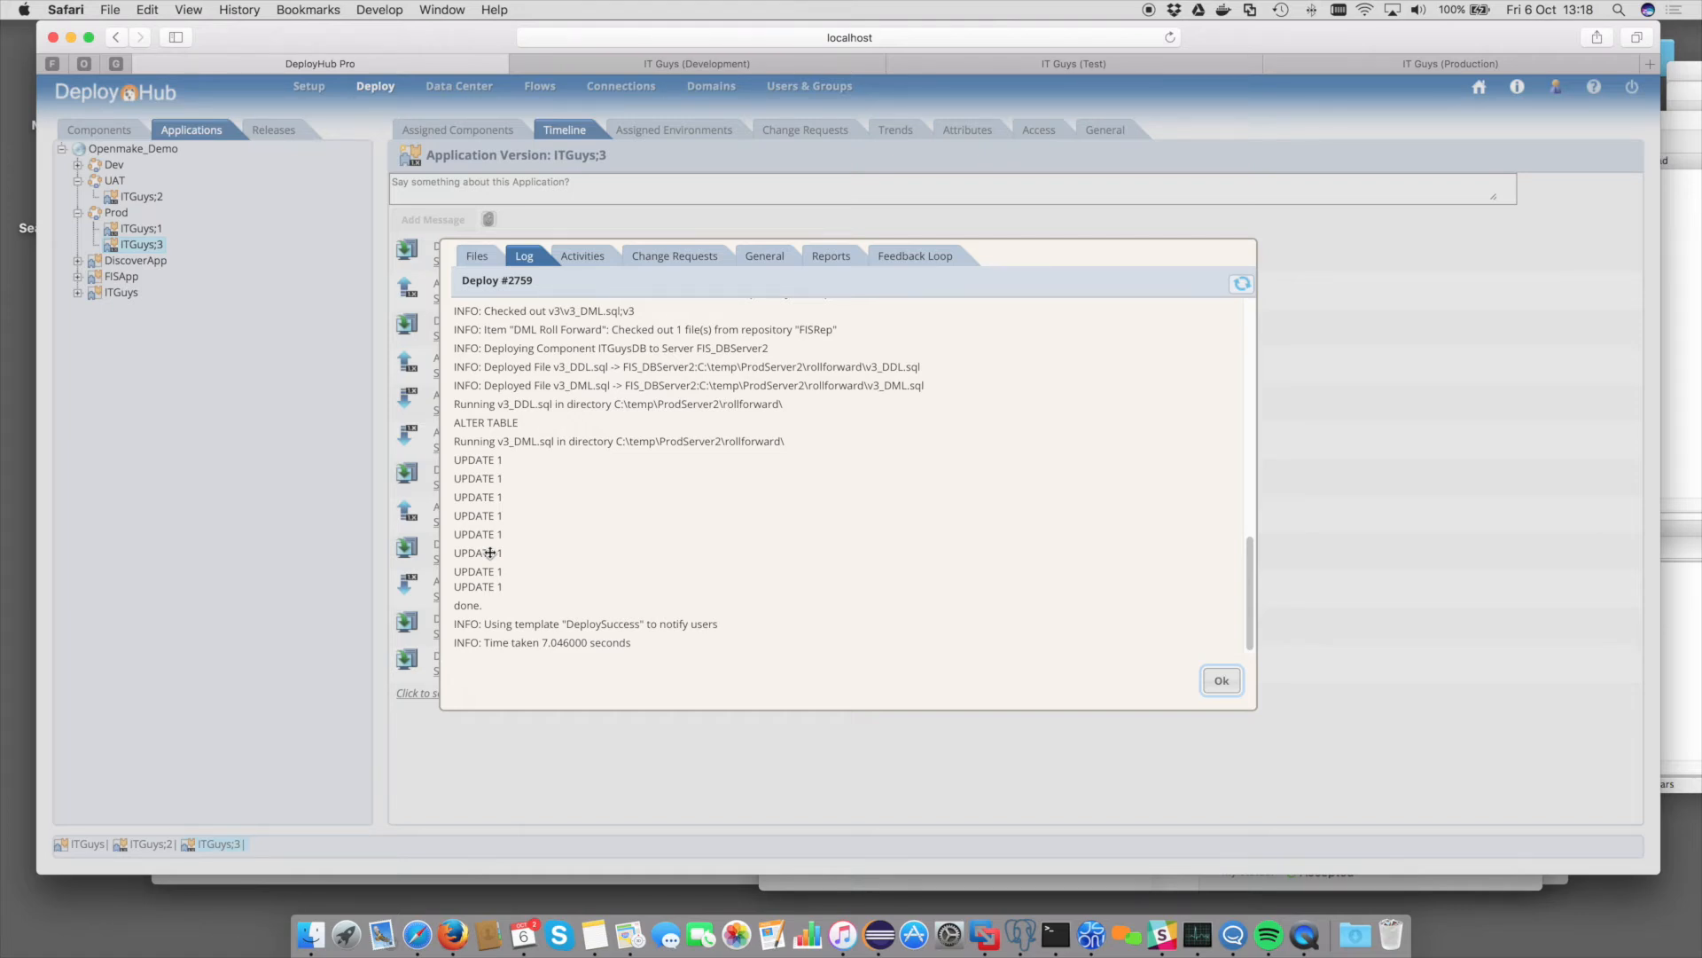
{"action": "left_click", "coordinate": [1222, 682]}
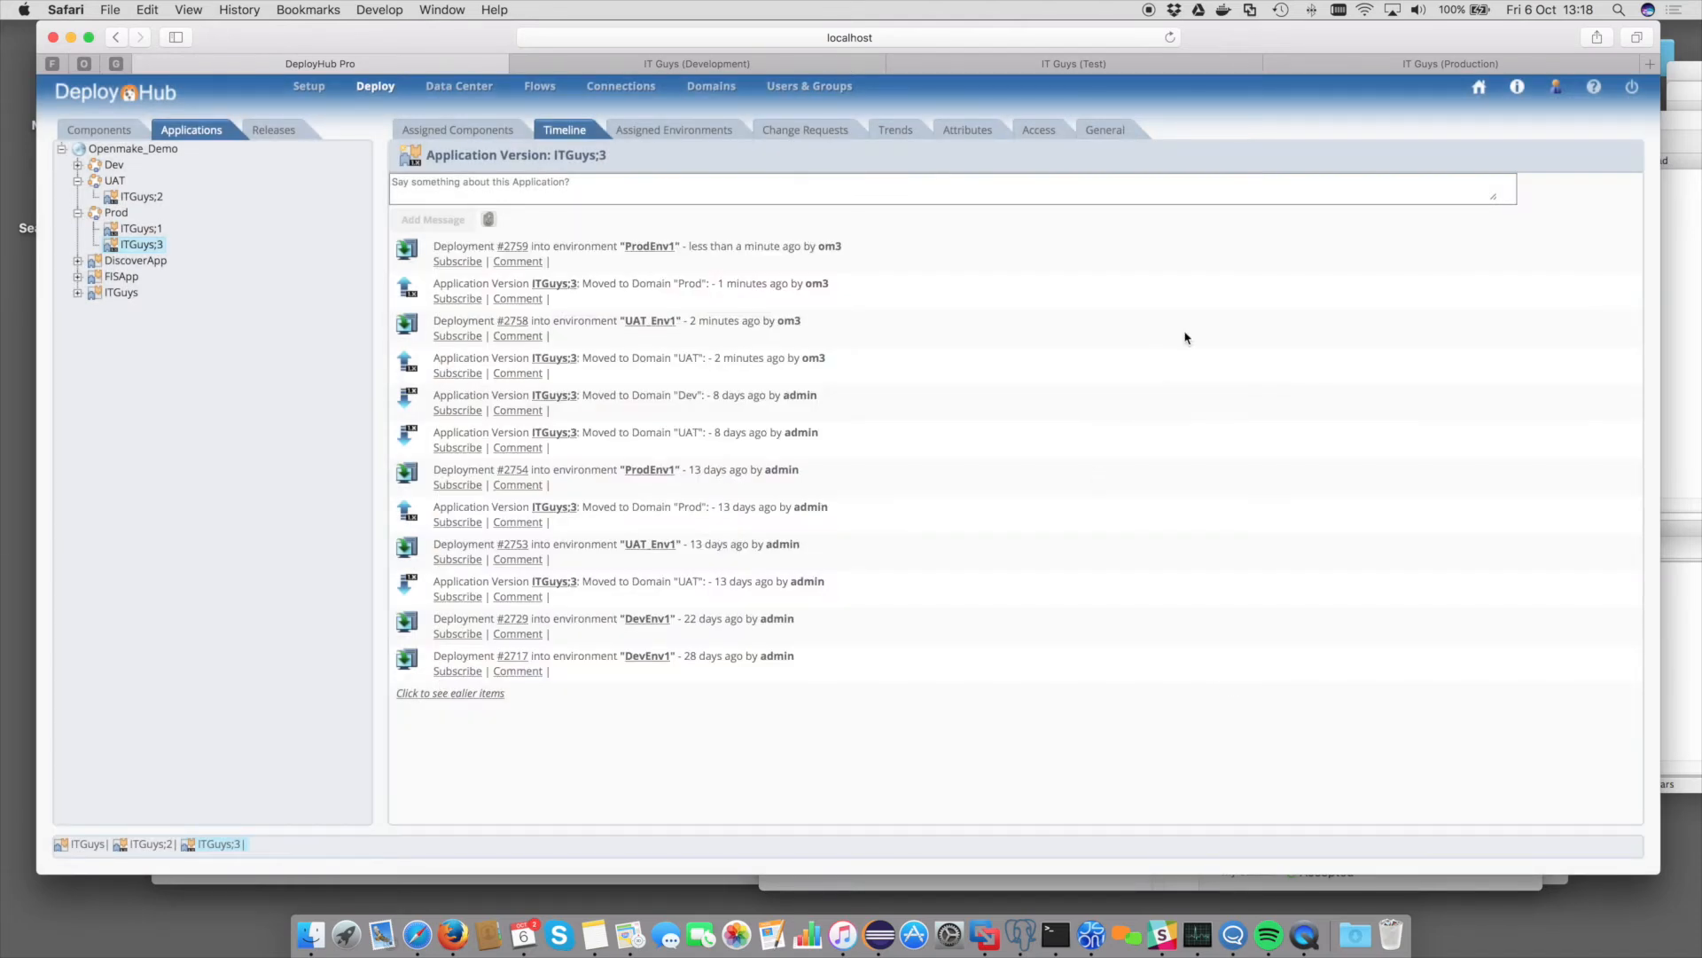
- Reload the IT Guys Production page to examine the site after the ITGuys;3 deployment, and return to DeployHub Pro
{"action": "left_click", "coordinate": [1397, 73]}
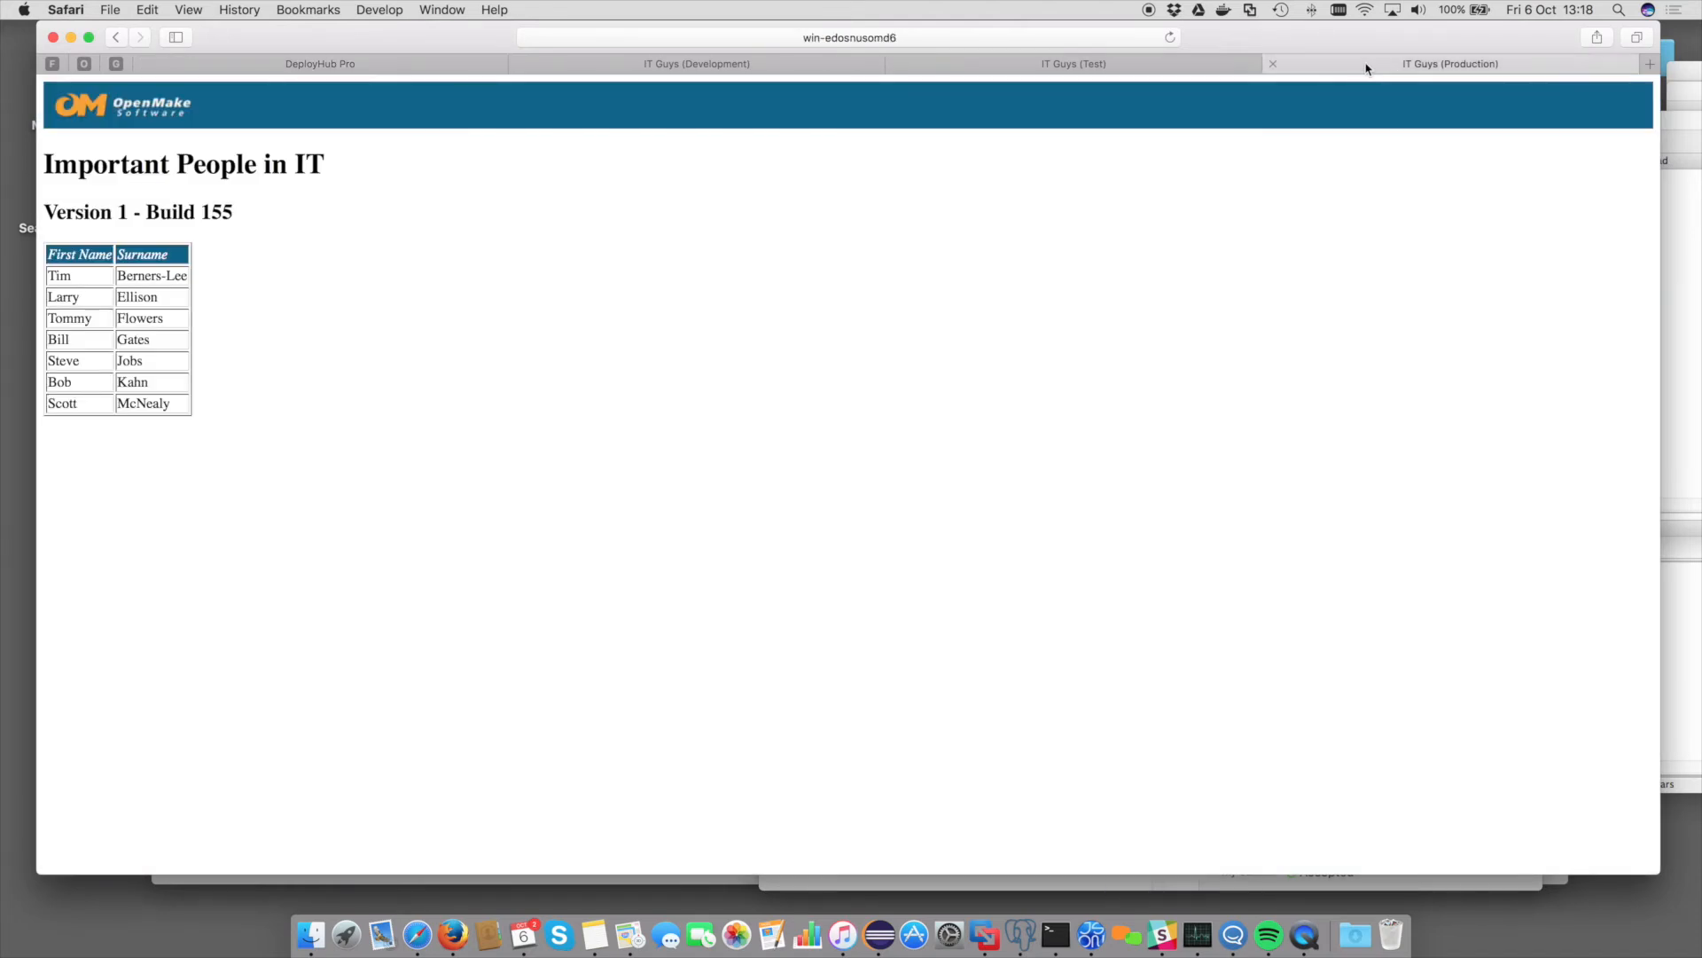
{"action": "left_click", "coordinate": [1169, 38]}
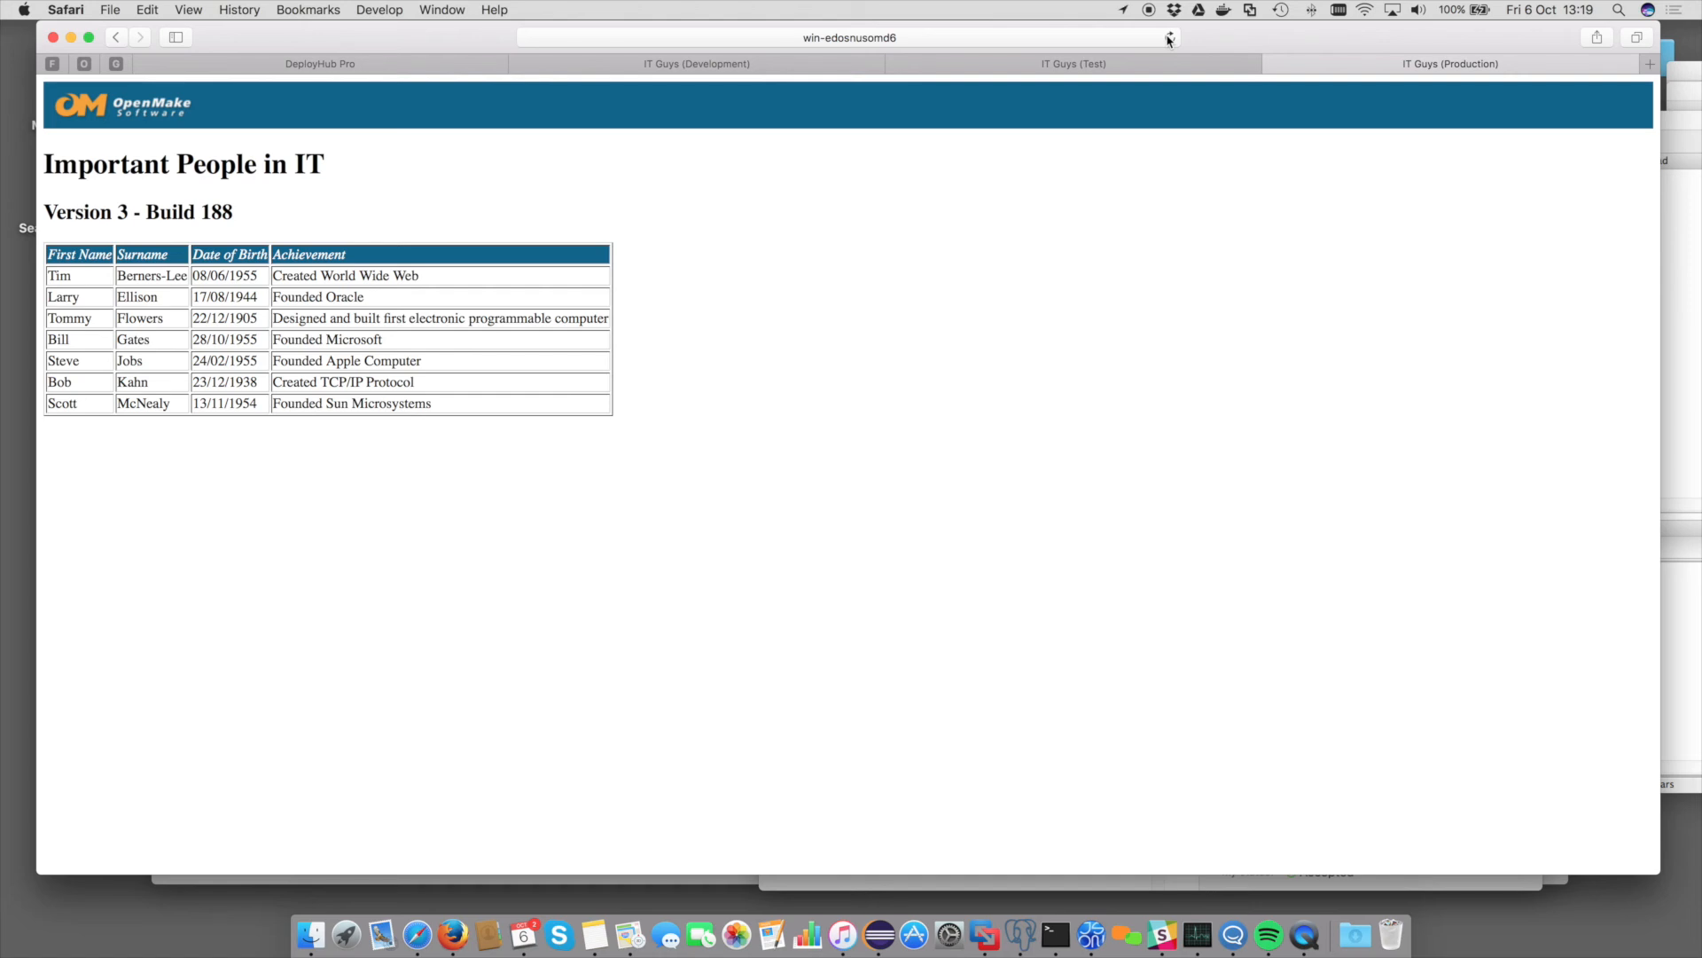
{"action": "left_click", "coordinate": [383, 67]}
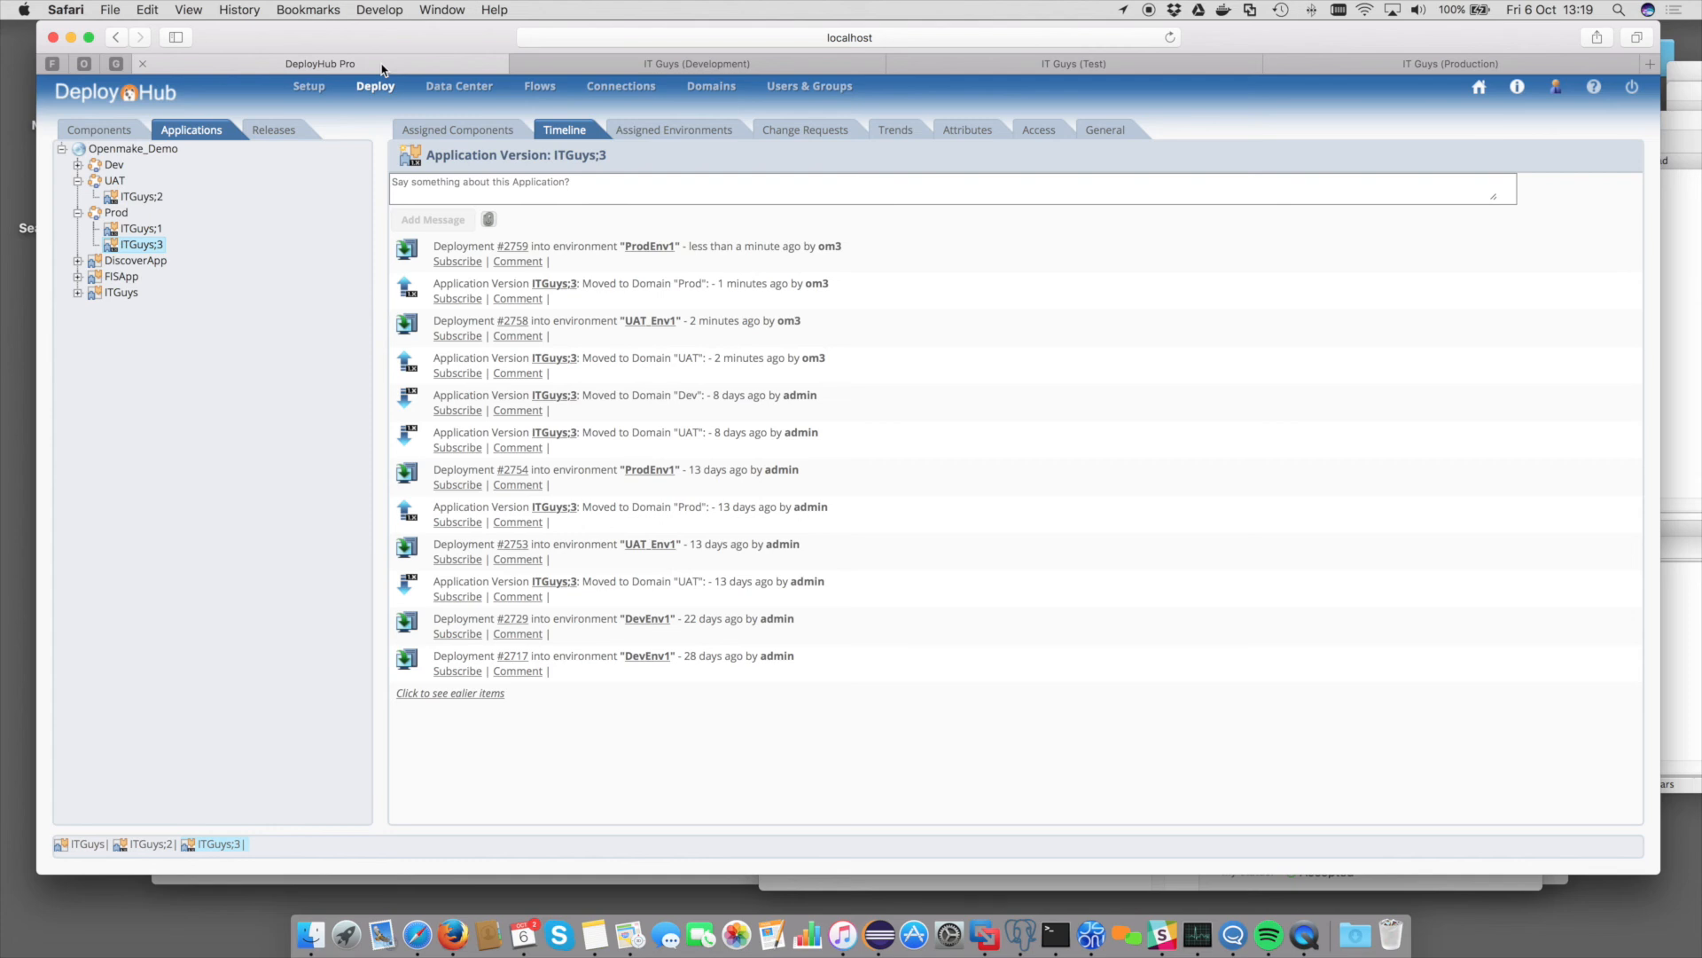
- Examine the version tree of the ITGuys base application and open its assigned environments
{"action": "left_click", "coordinate": [127, 298]}
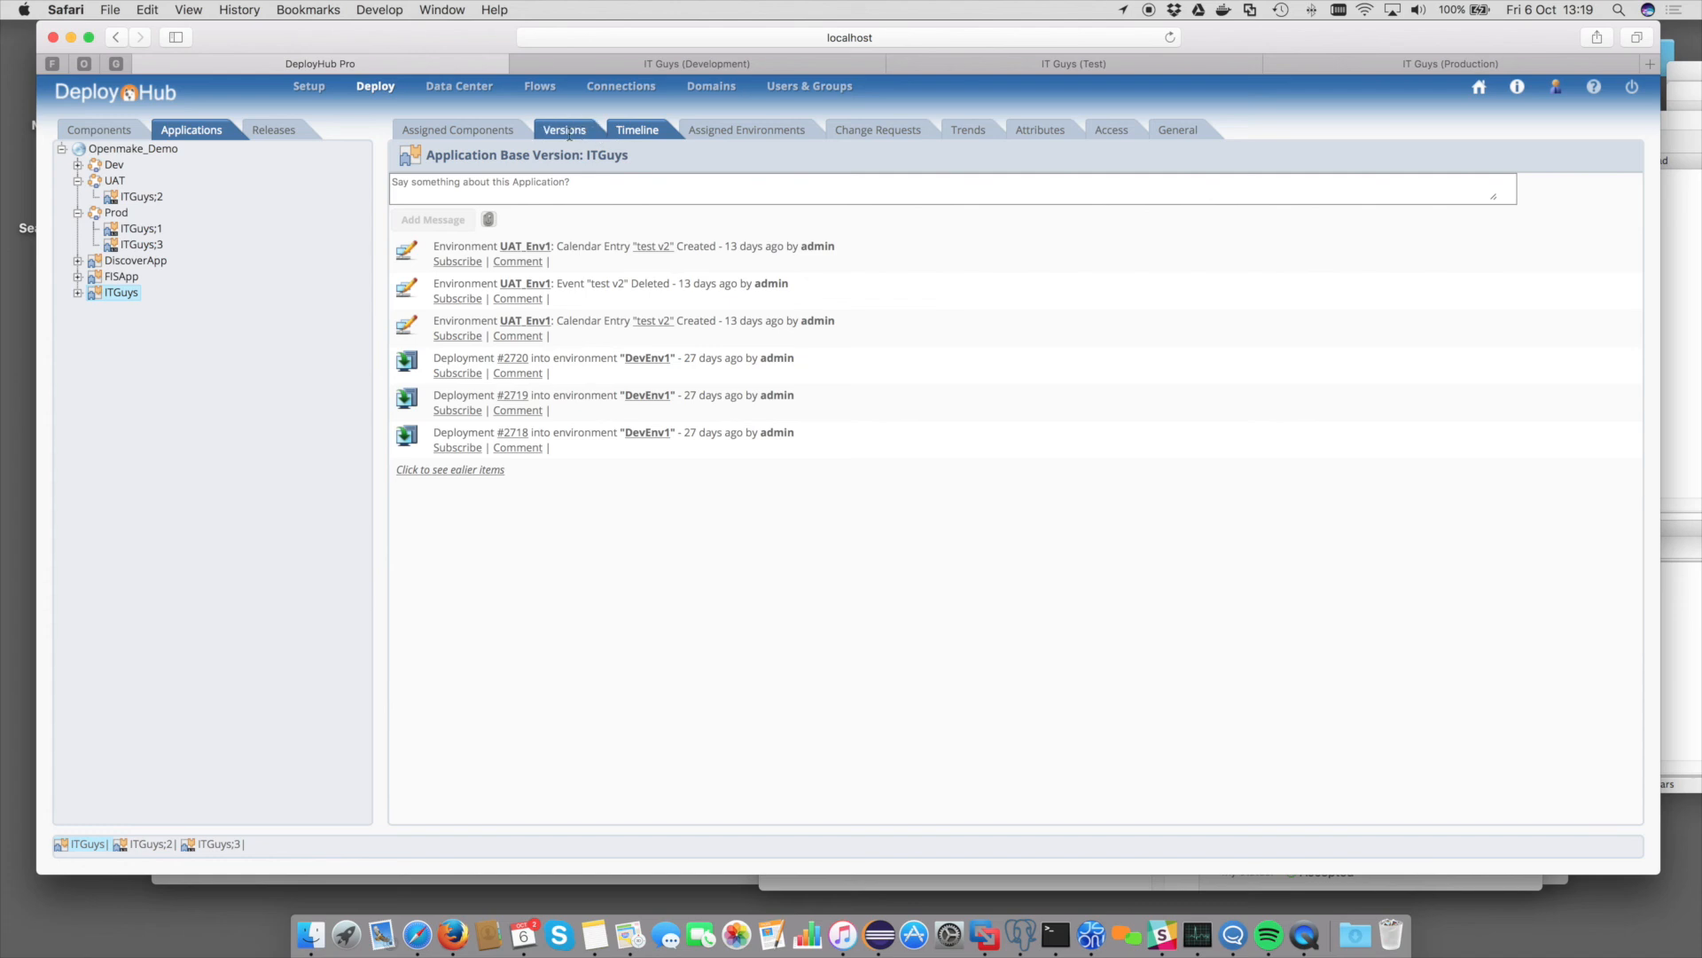
{"action": "left_click", "coordinate": [569, 133]}
{"action": "left_click", "coordinate": [750, 131]}
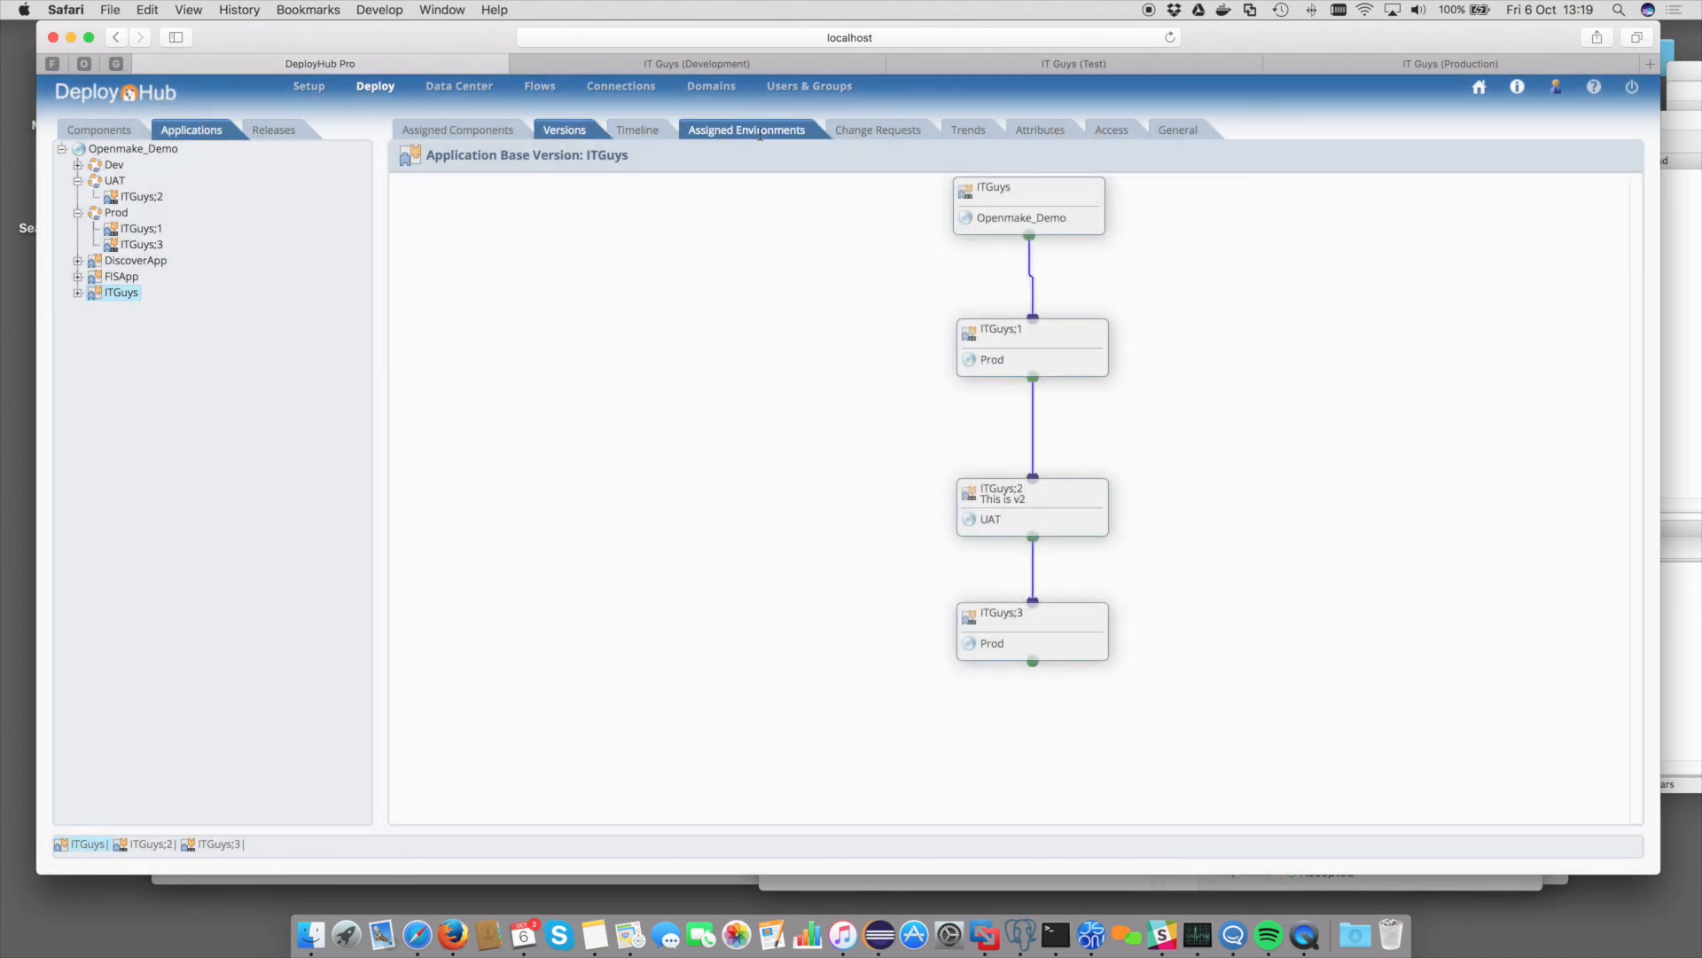